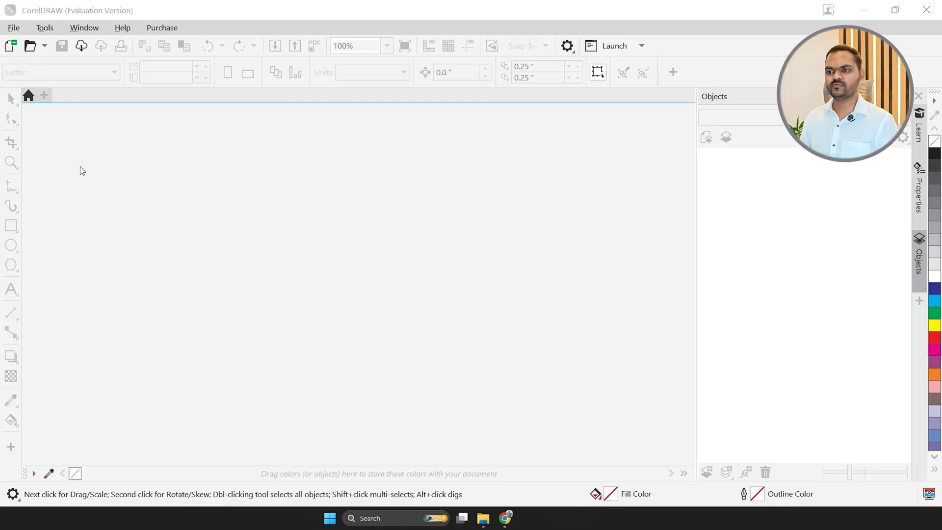
Start creating a new document to bring up its settings dialog, and reposition the dialog.
{"action": "left_click", "coordinate": [12, 49]}
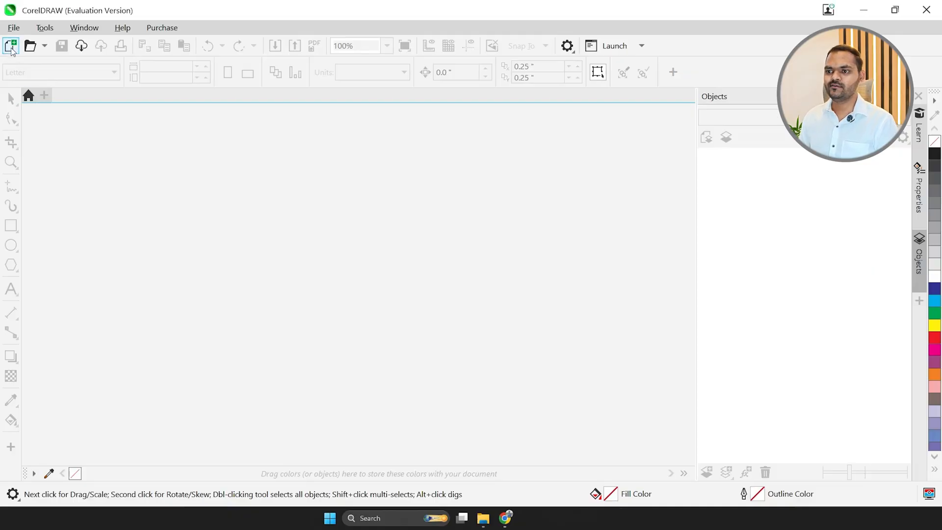
{"action": "left_click", "coordinate": [682, 101]}
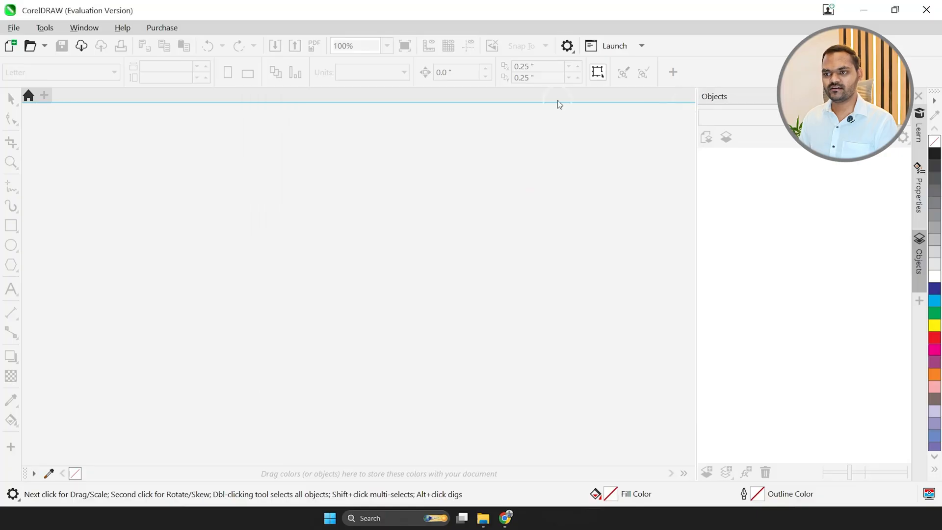
{"action": "left_click", "coordinate": [14, 30]}
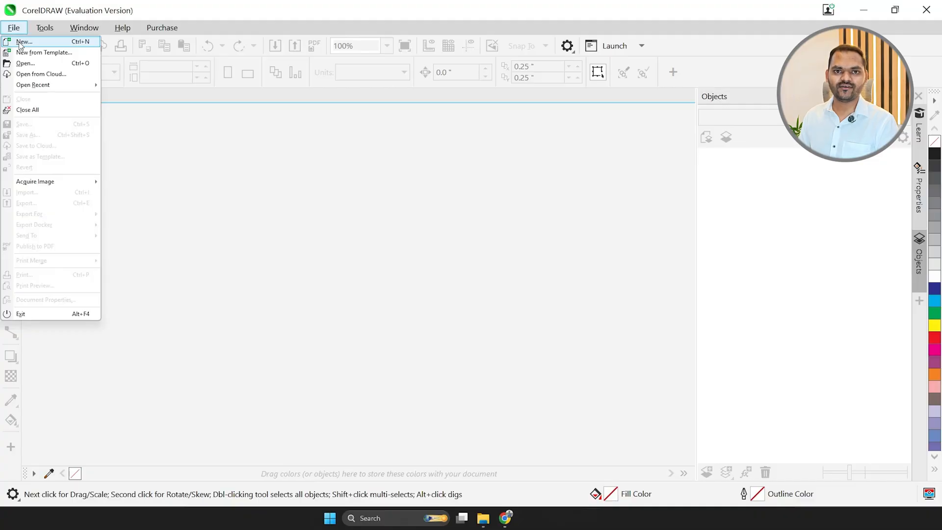
{"action": "left_click", "coordinate": [22, 42]}
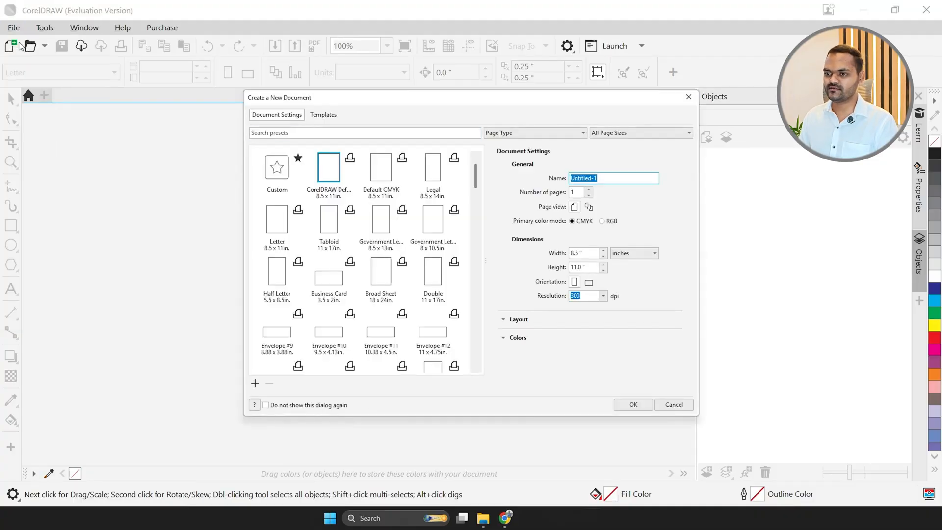
{"action": "left_click_drag", "start_coordinate": [334, 100], "coordinate": [290, 95]}
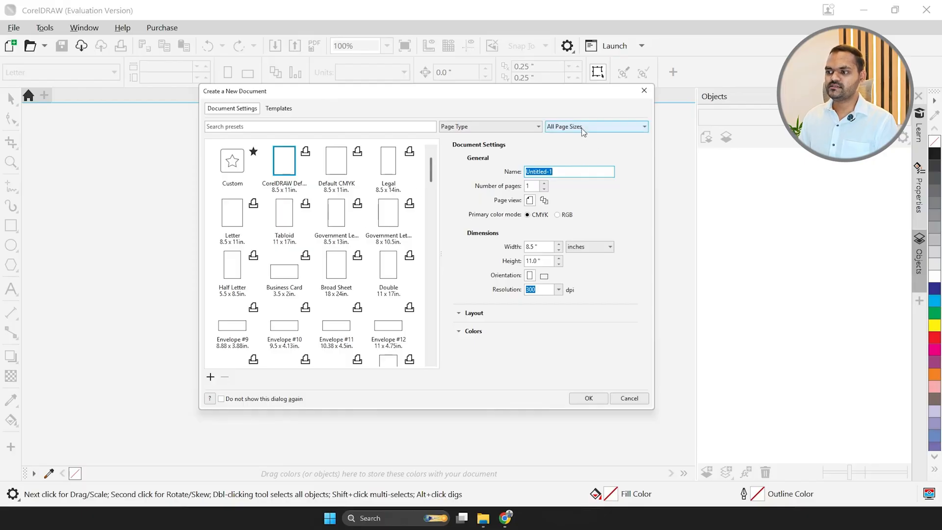
Look through the preset sort options and the Devices page sizes, and return the filter to All Page Sizes.
{"action": "left_click", "coordinate": [523, 127]}
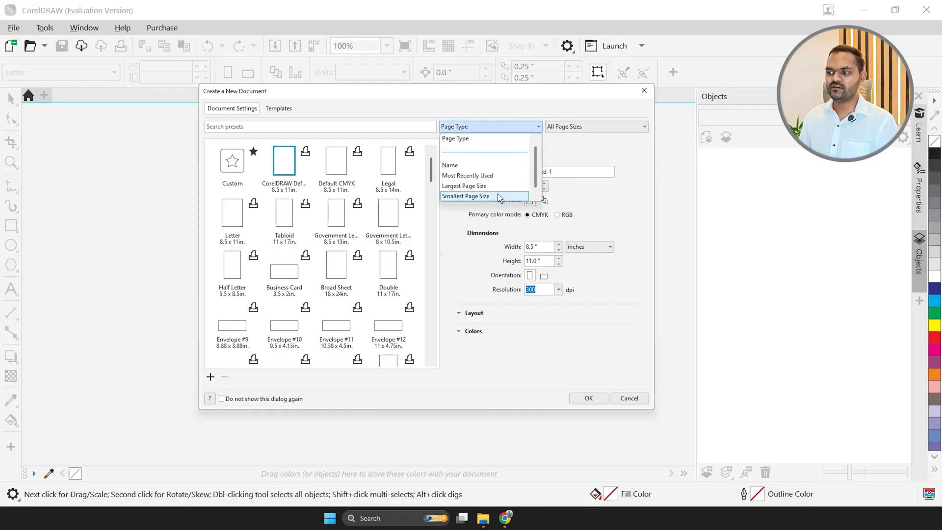
{"action": "left_click", "coordinate": [489, 130]}
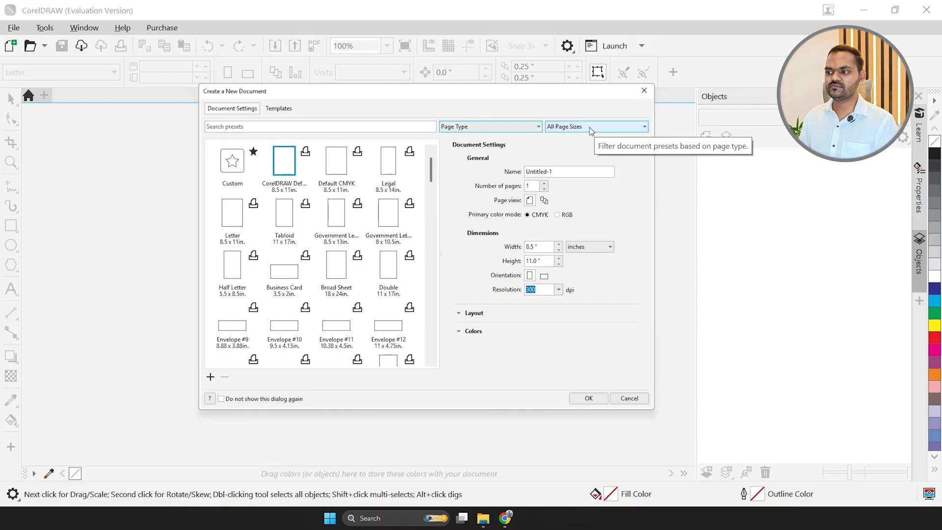
{"action": "left_click", "coordinate": [589, 128]}
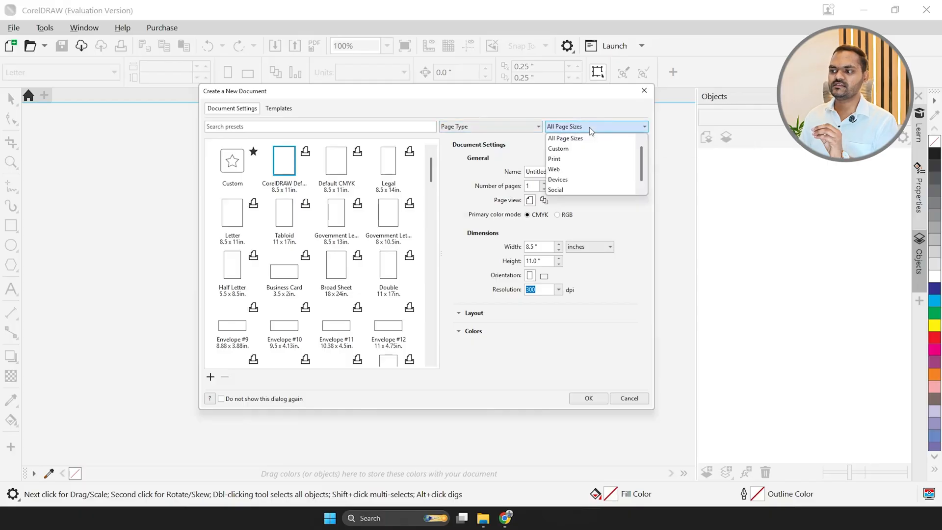
{"action": "left_click", "coordinate": [576, 179]}
{"action": "left_click_drag", "start_coordinate": [432, 218], "coordinate": [429, 339]}
{"action": "scroll", "coordinate": [431, 309], "scroll_direction": "up", "scroll_amount": 5}
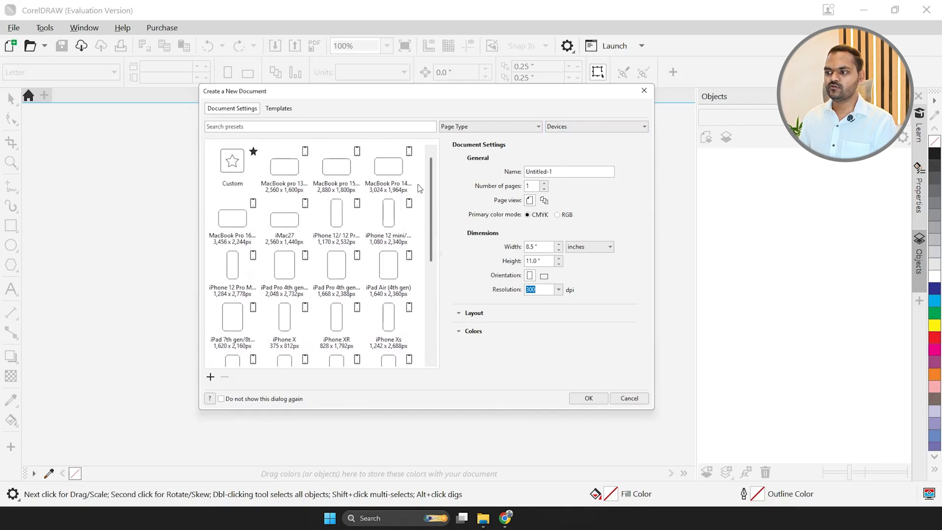
{"action": "left_click", "coordinate": [567, 126]}
{"action": "left_click", "coordinate": [564, 138]}
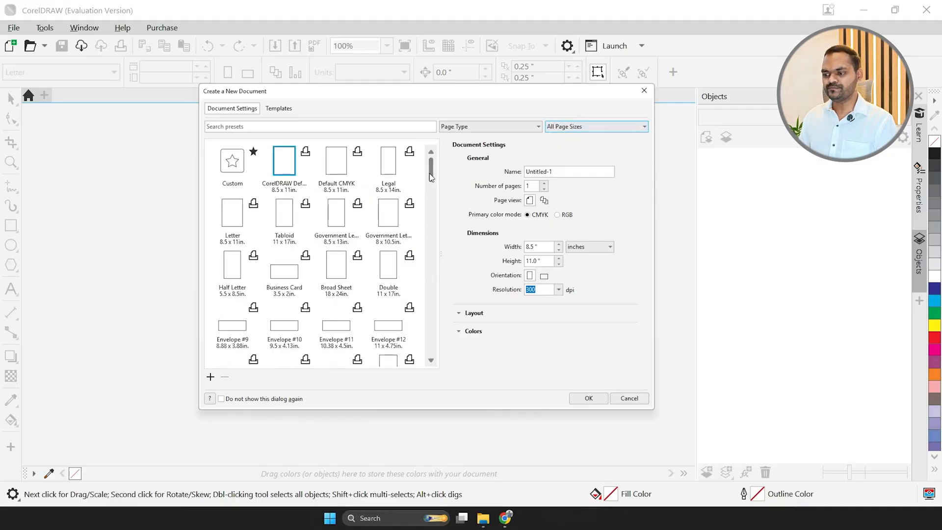
Try the paper size presets A0 through A6 one after another to compare their page dimensions.
{"action": "left_click_drag", "start_coordinate": [431, 176], "coordinate": [432, 201]}
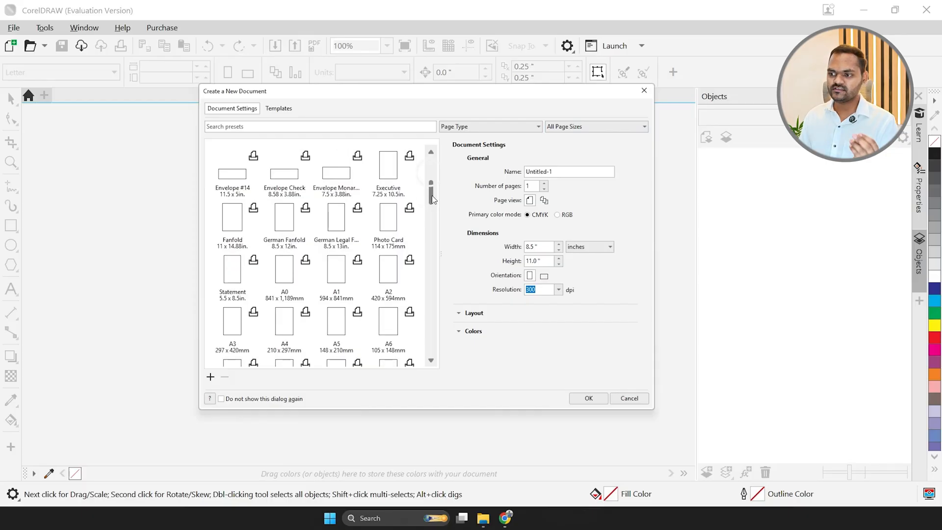
{"action": "left_click", "coordinate": [286, 271]}
{"action": "left_click", "coordinate": [330, 276]}
{"action": "left_click", "coordinate": [390, 283]}
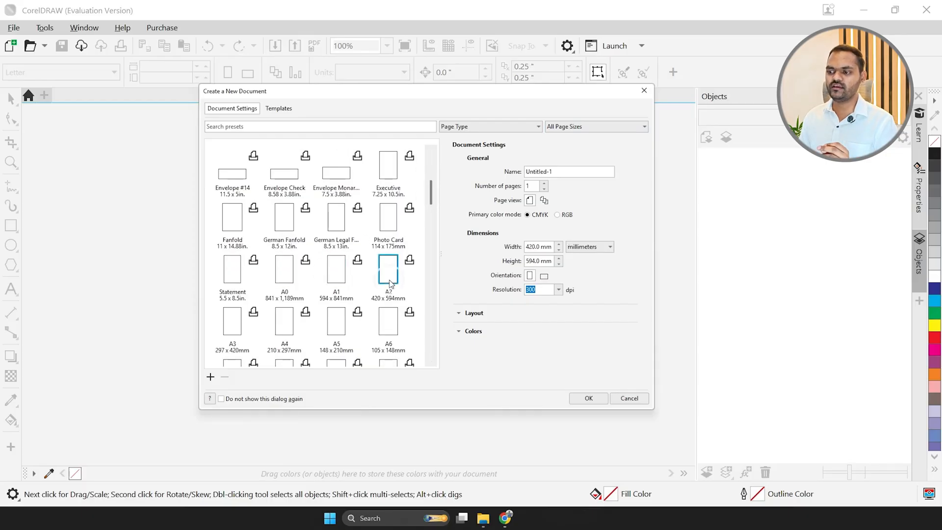
{"action": "left_click", "coordinate": [234, 337]}
{"action": "left_click", "coordinate": [287, 328]}
{"action": "left_click", "coordinate": [329, 326]}
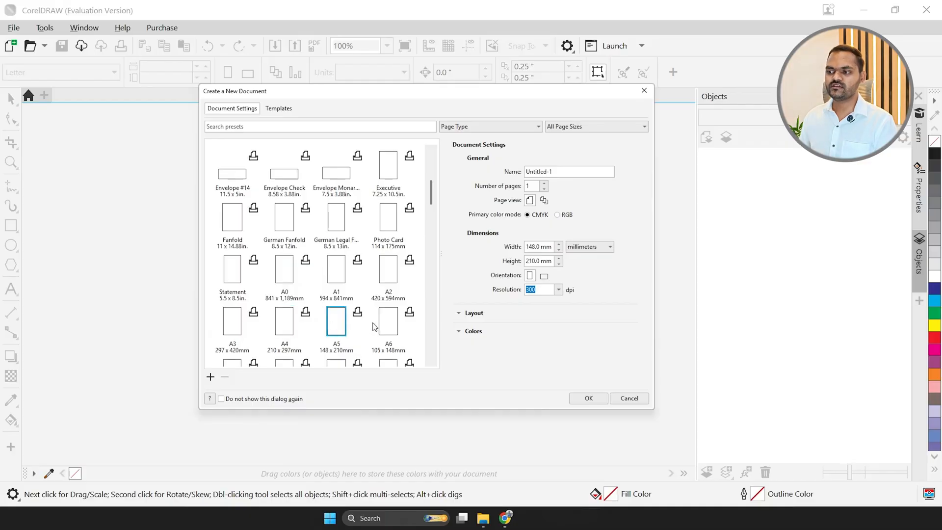
{"action": "left_click", "coordinate": [392, 325]}
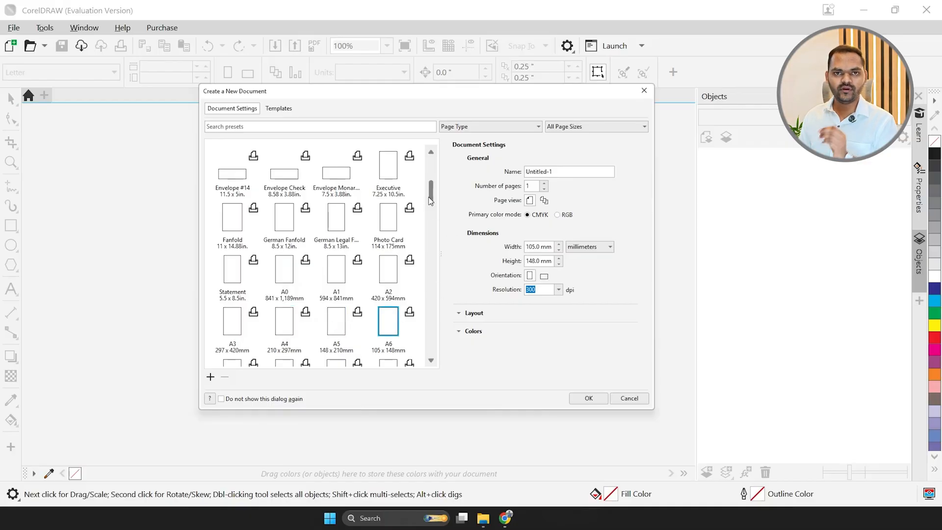
Compare the width and height of the CorelDRAW Default and Business Card presets, leaving CorelDRAW Default selected.
{"action": "left_click_drag", "start_coordinate": [432, 193], "coordinate": [433, 168]}
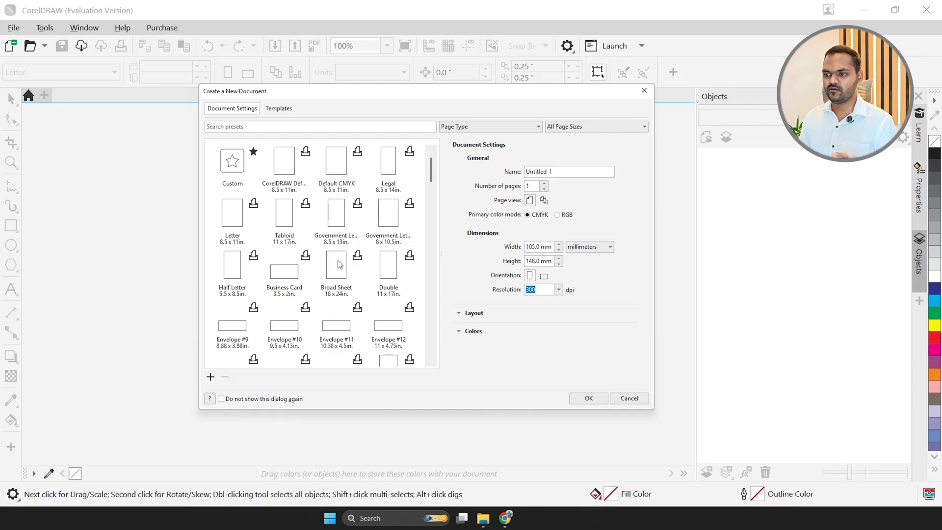
{"action": "left_click", "coordinate": [287, 169]}
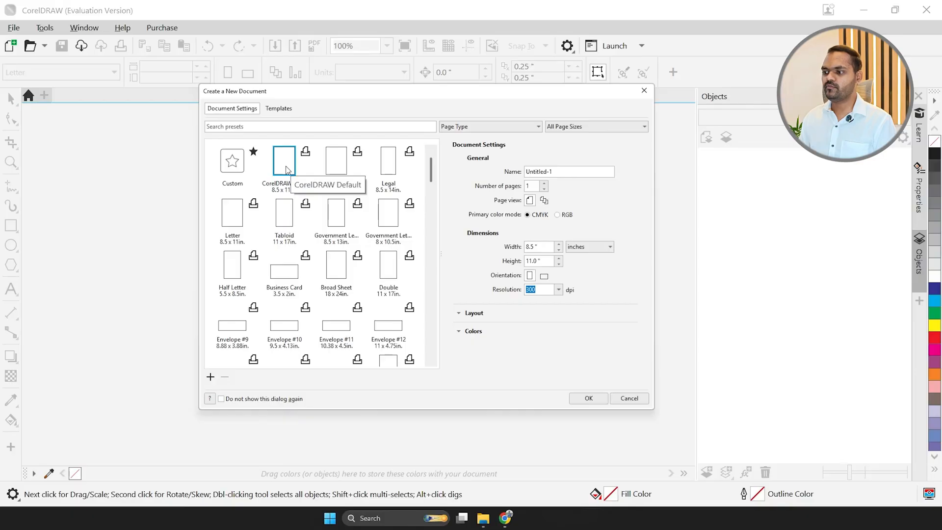
{"action": "left_click", "coordinate": [534, 247]}
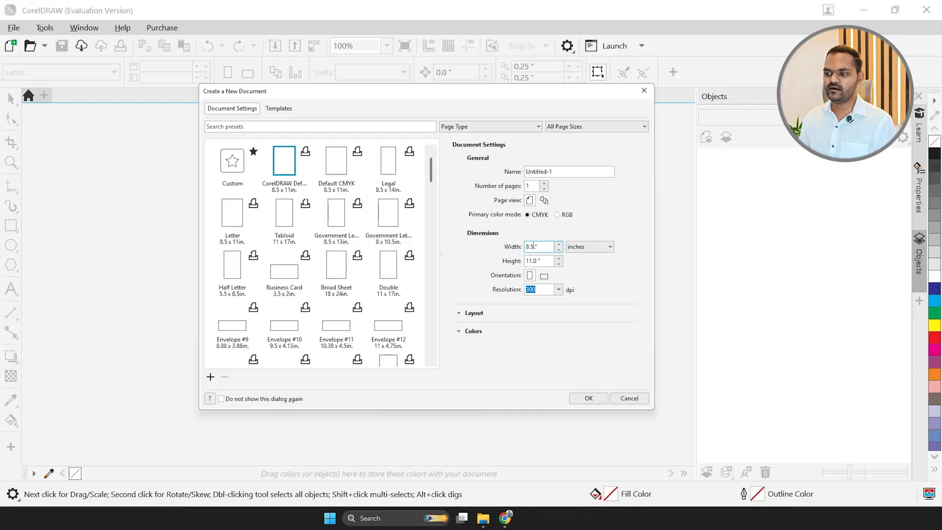
{"action": "left_click", "coordinate": [278, 281]}
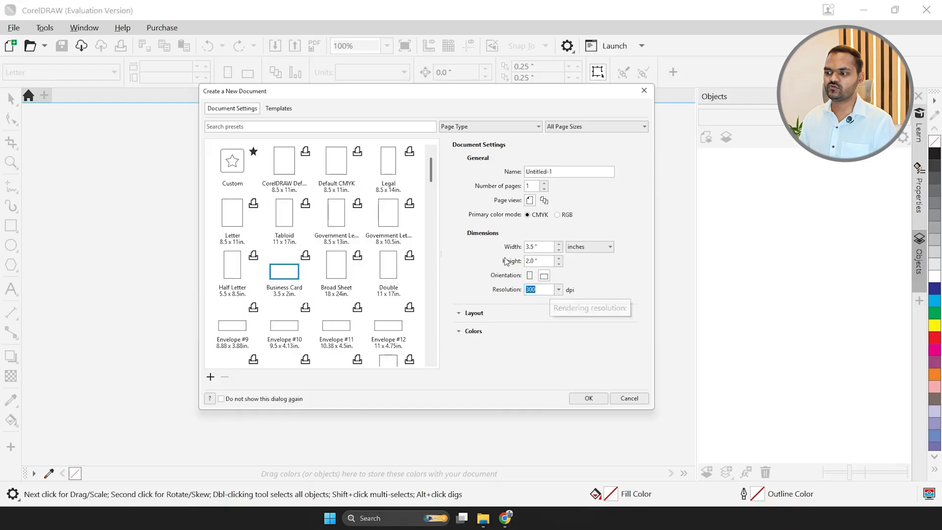
{"action": "left_click", "coordinate": [539, 261]}
{"action": "left_click", "coordinate": [535, 246]}
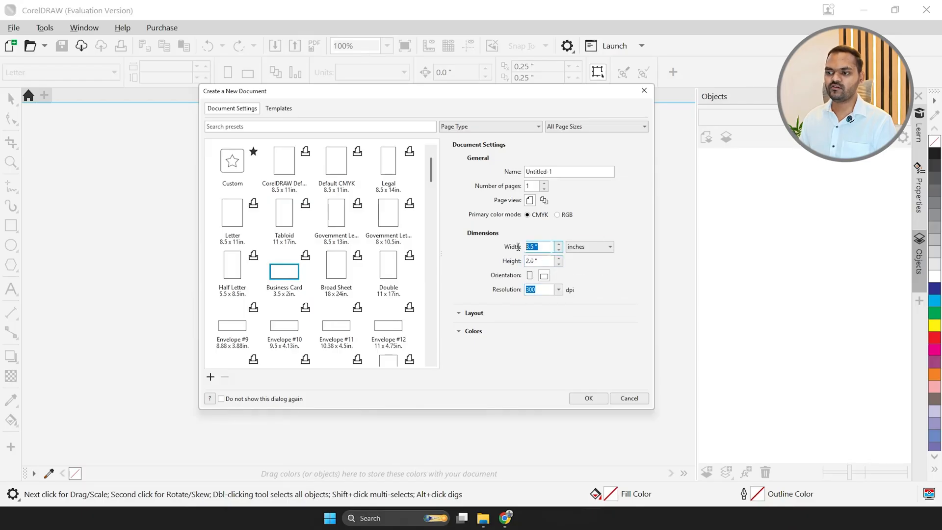
{"action": "left_click", "coordinate": [283, 183]}
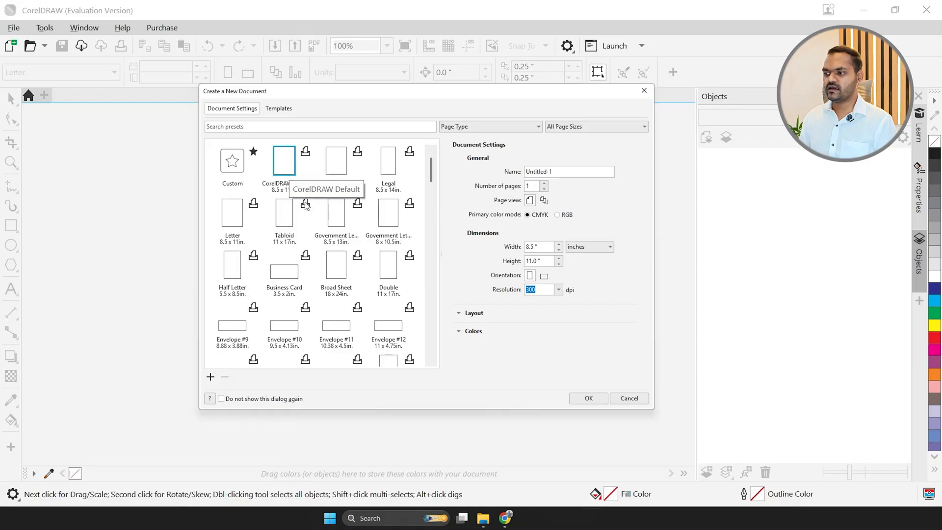
Name the new document India 01.
{"action": "left_click", "coordinate": [568, 170]}
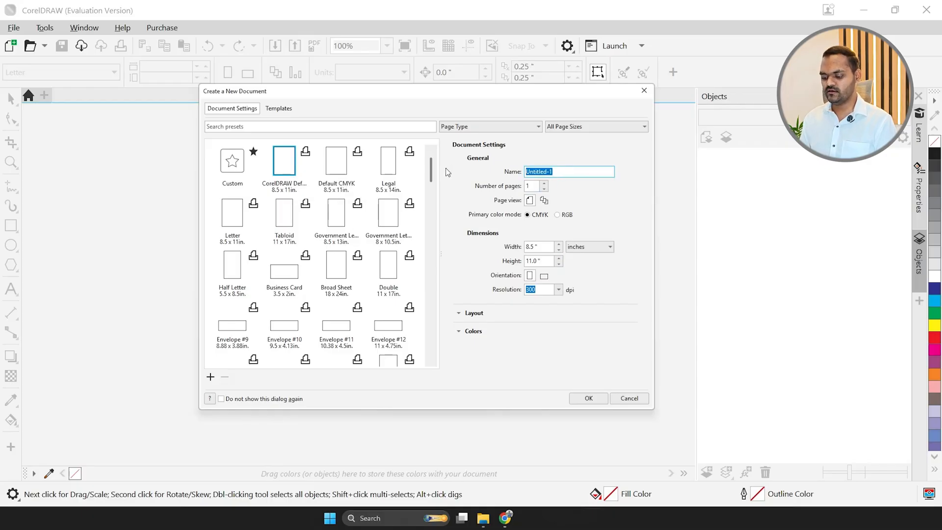
{"action": "type", "text": "India 01"}
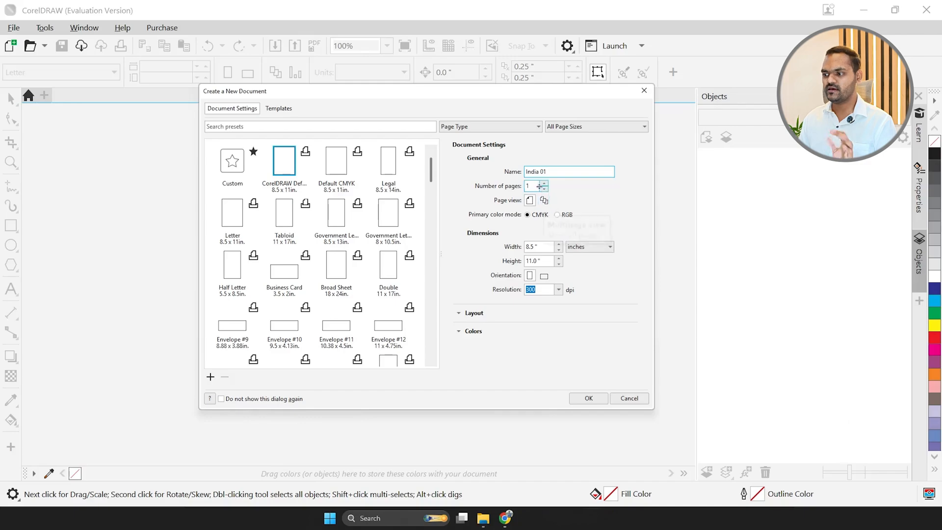
{"action": "left_click", "coordinate": [560, 174]}
{"action": "left_click", "coordinate": [560, 171]}
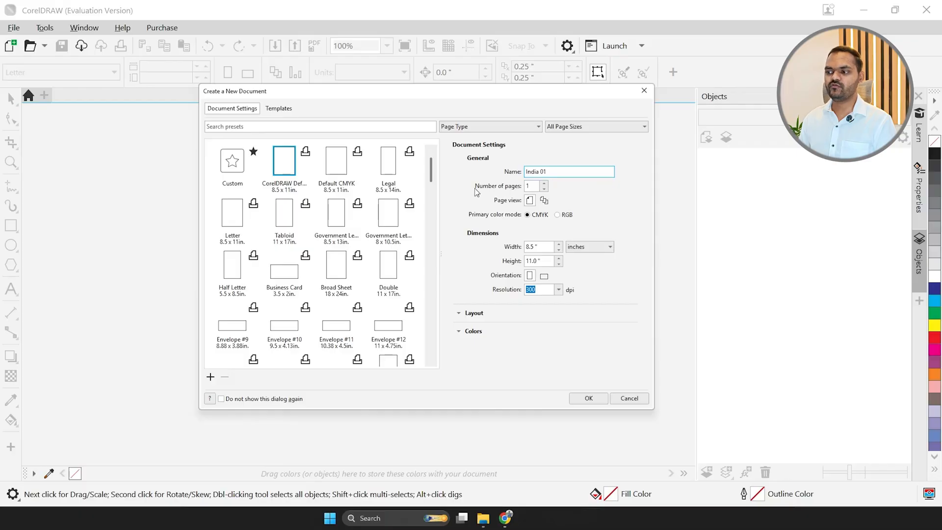
Try raising the number of pages to 7 and set it back to 1.
{"action": "left_click", "coordinate": [544, 184]}
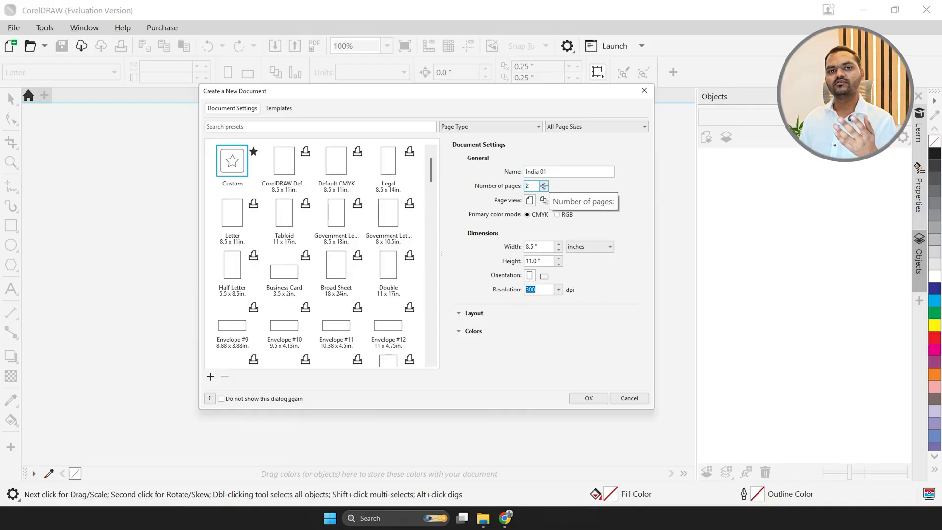
{"action": "left_click", "coordinate": [543, 184]}
{"action": "left_click", "coordinate": [543, 183]}
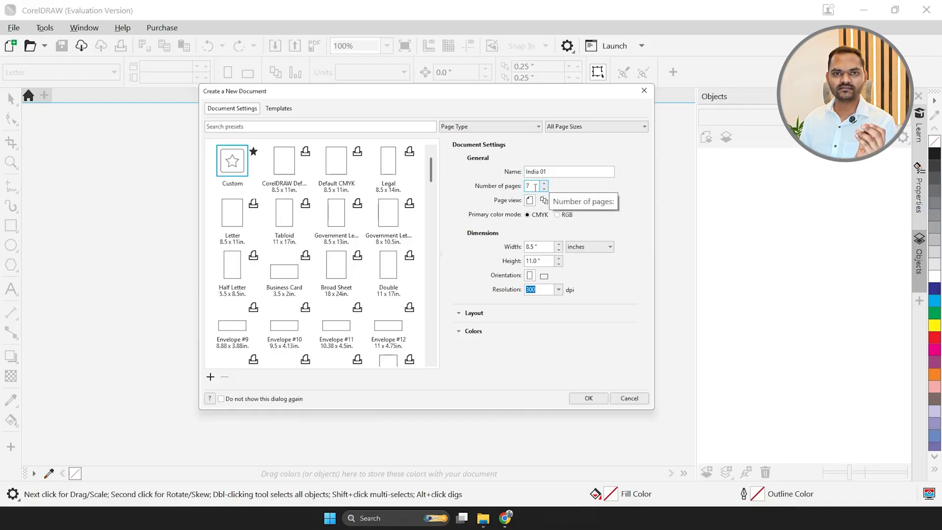
{"action": "double_click", "coordinate": [529, 186]}
{"action": "type", "text": "1"}
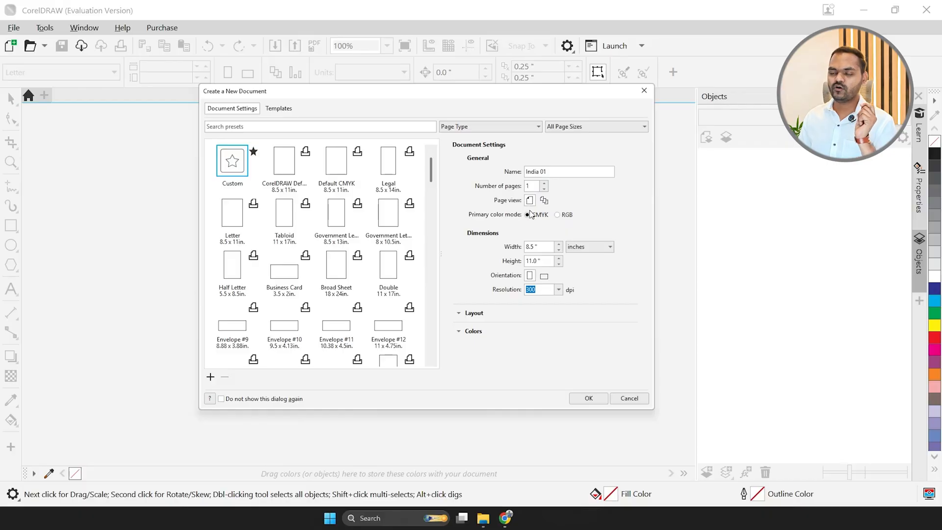
Set the primary color mode to RGB and choose inches as the page unit.
{"action": "left_click", "coordinate": [558, 216]}
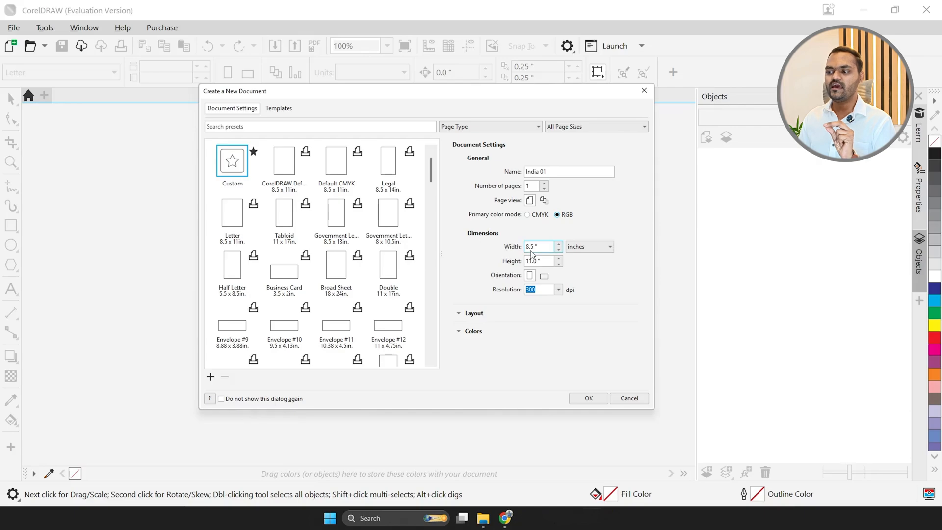
{"action": "left_click", "coordinate": [591, 247]}
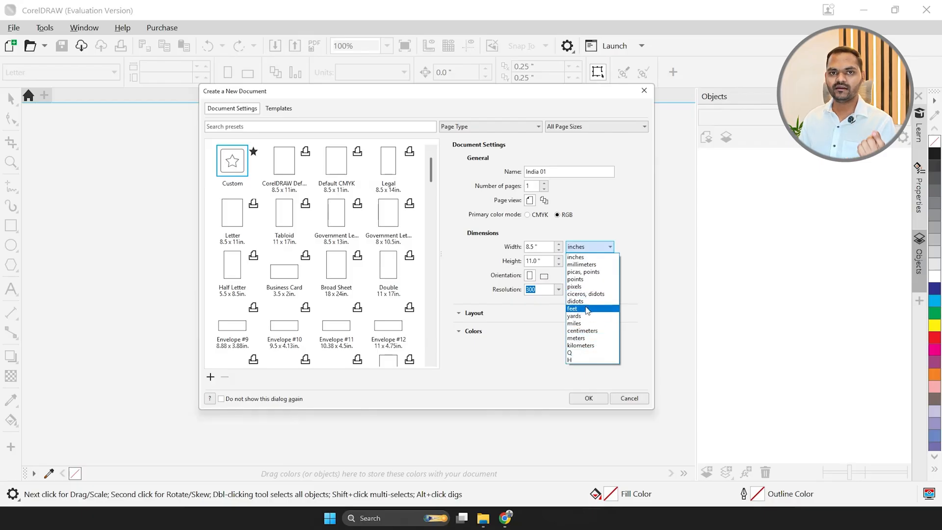
{"action": "left_click", "coordinate": [585, 257]}
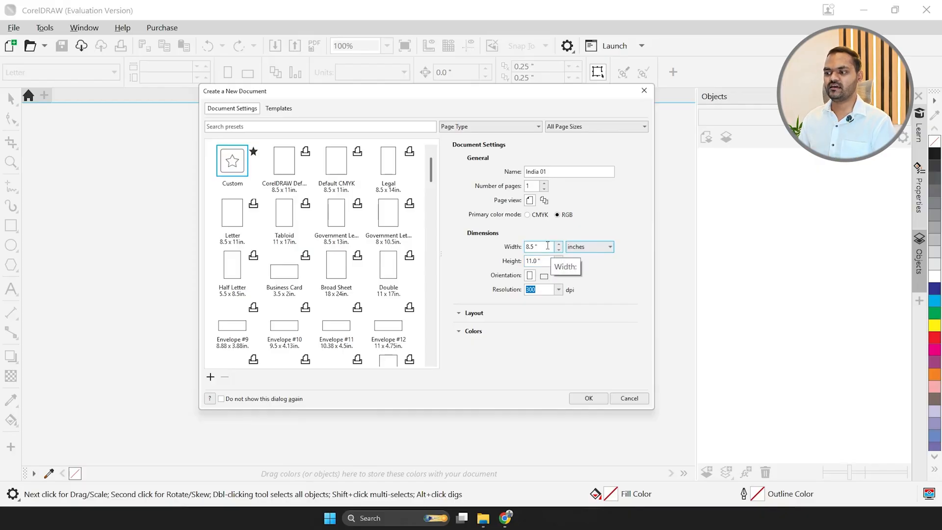
Set the page width to 9 inches and height to 12 inches, and switch the orientation to landscape.
{"action": "left_click", "coordinate": [547, 246]}
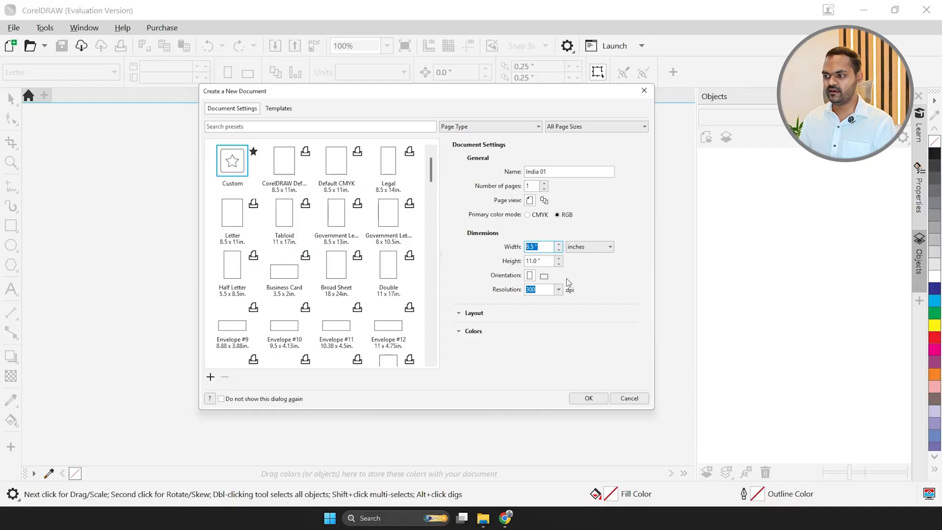
{"action": "type", "text": "9"}
{"action": "key", "text": "Tab"}
{"action": "type", "text": "1"}
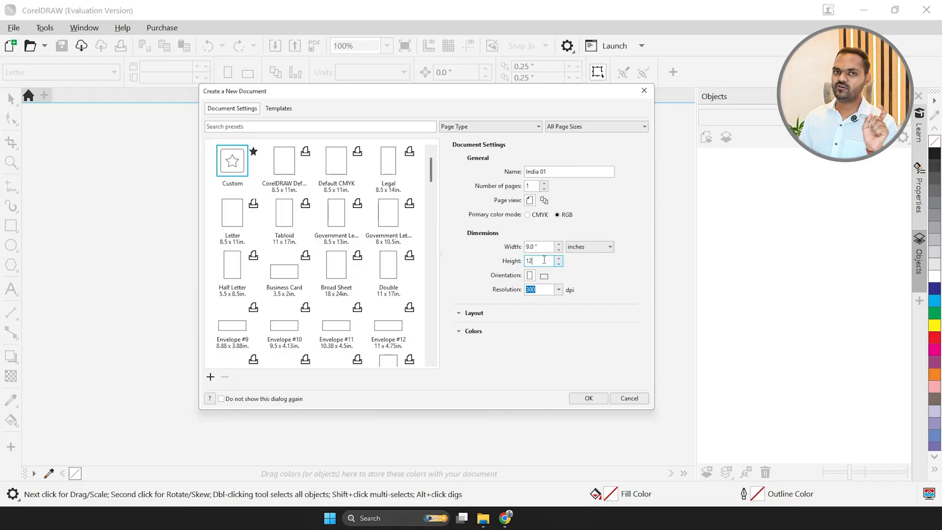
{"action": "left_click", "coordinate": [532, 247]}
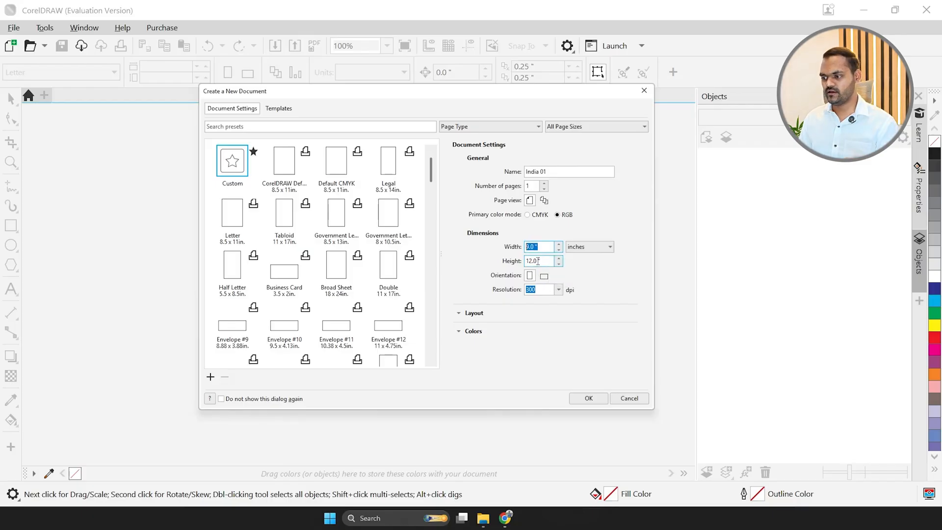
{"action": "left_click", "coordinate": [538, 261]}
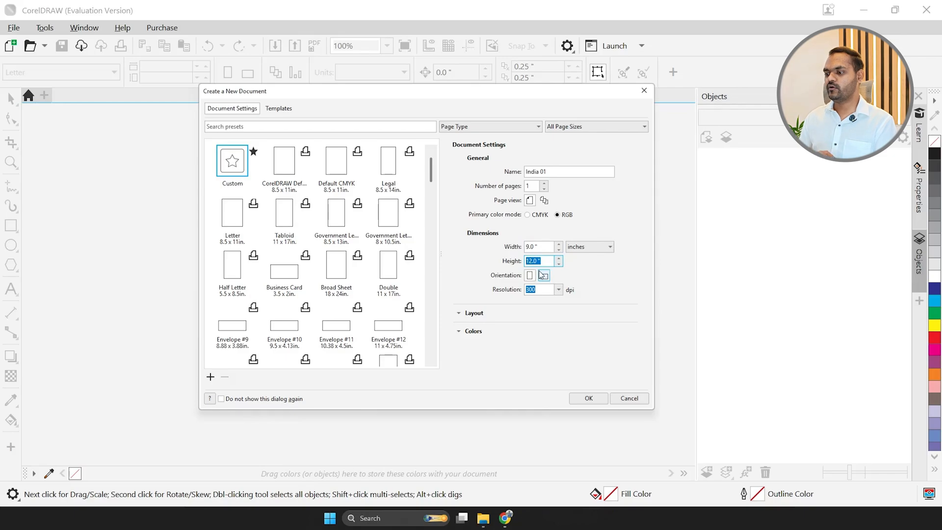
{"action": "left_click", "coordinate": [548, 262]}
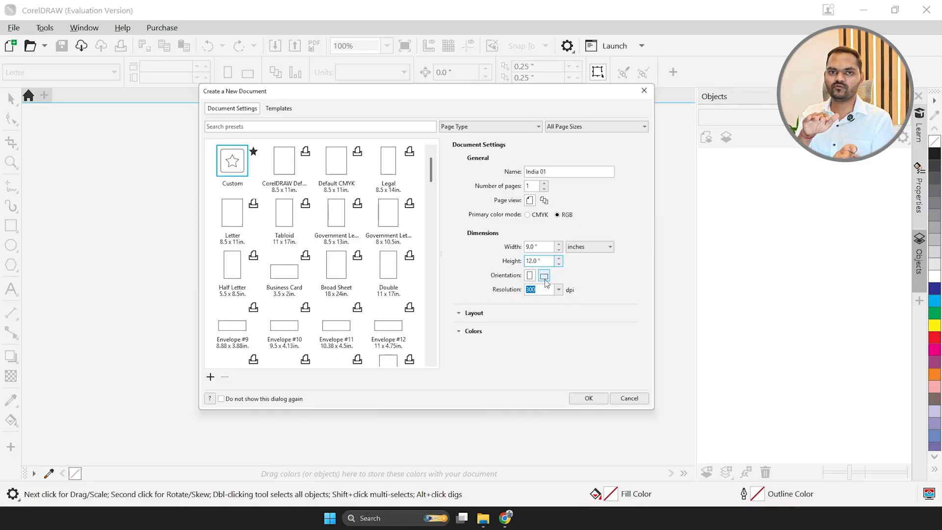
{"action": "left_click", "coordinate": [544, 277]}
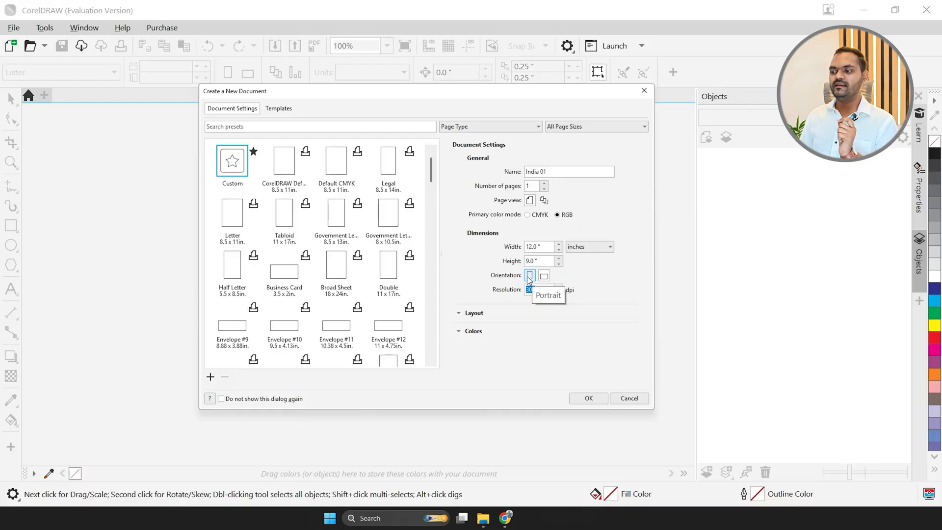
Switch the page orientation to portrait and try a resolution of 100 dpi.
{"action": "left_click", "coordinate": [530, 277]}
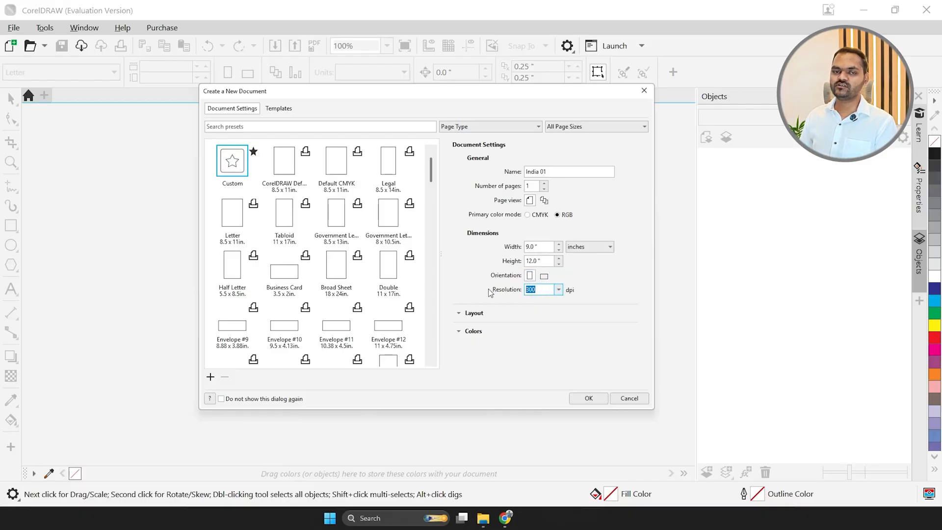
{"action": "left_click", "coordinate": [540, 290]}
{"action": "key", "text": "ctrl"}
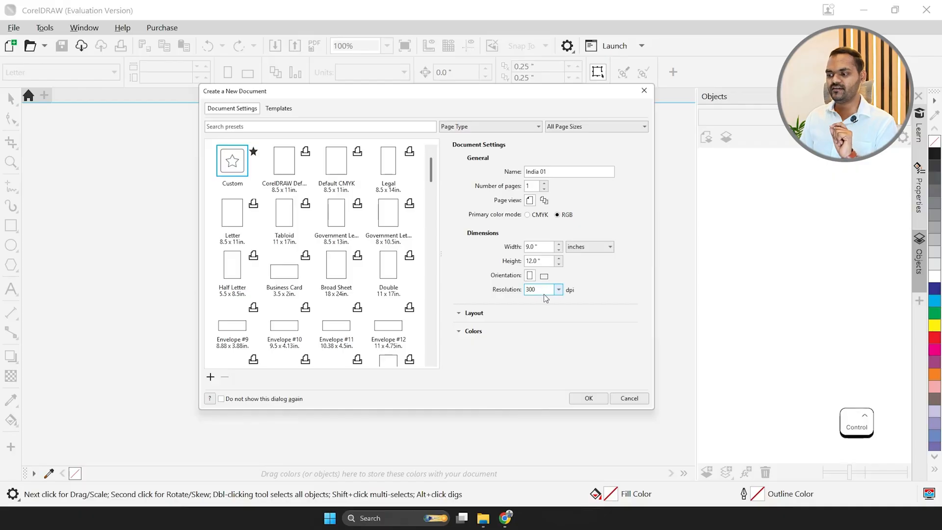
{"action": "double_click", "coordinate": [546, 292]}
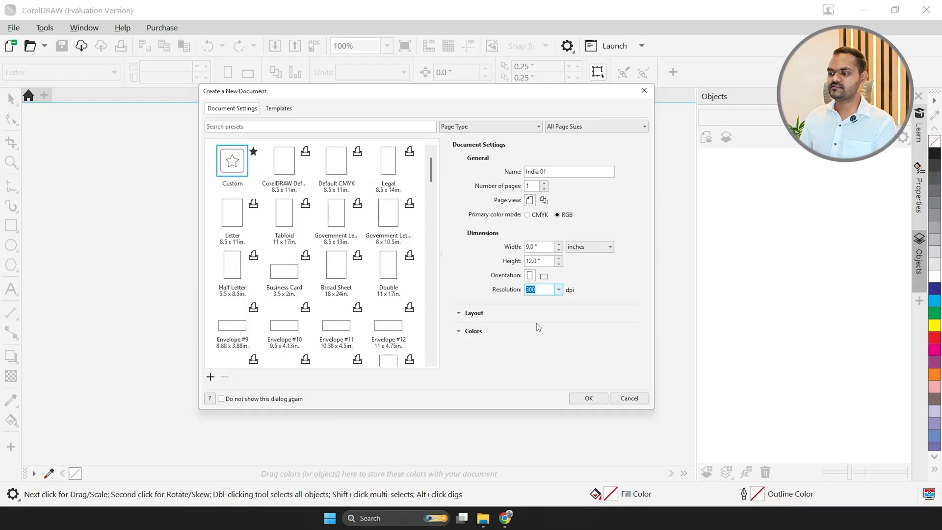
{"action": "type", "text": "100"}
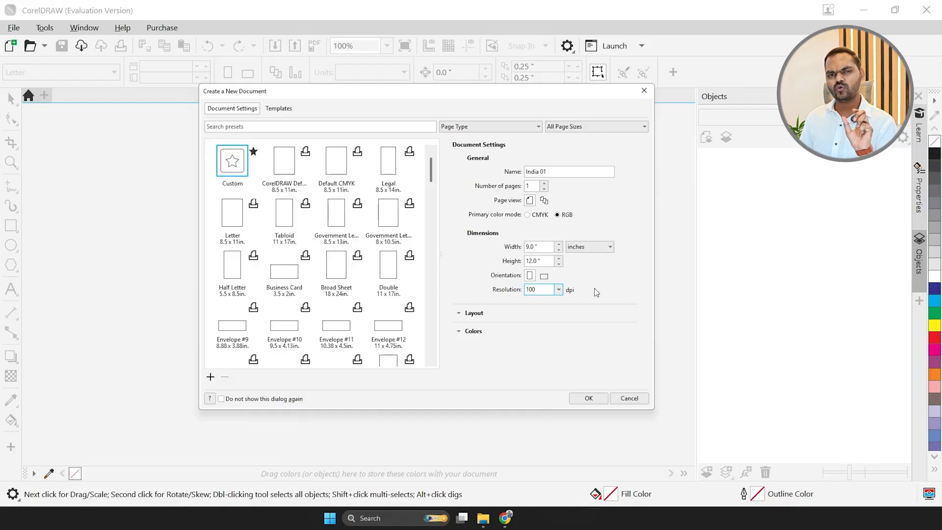
Set the resolution back to 300 dpi and create the document.
{"action": "left_click_drag", "start_coordinate": [547, 291], "coordinate": [465, 291]}
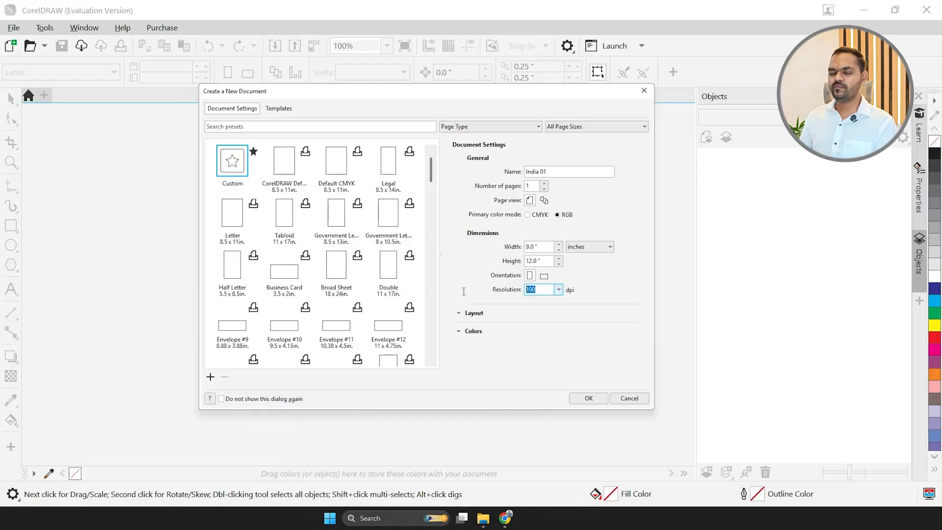
{"action": "type", "text": "3"}
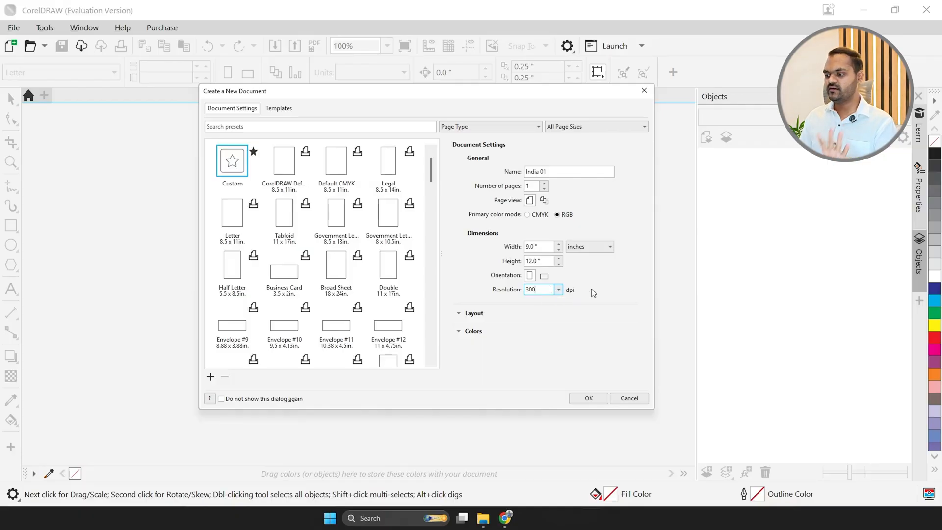
{"action": "left_click", "coordinate": [584, 403]}
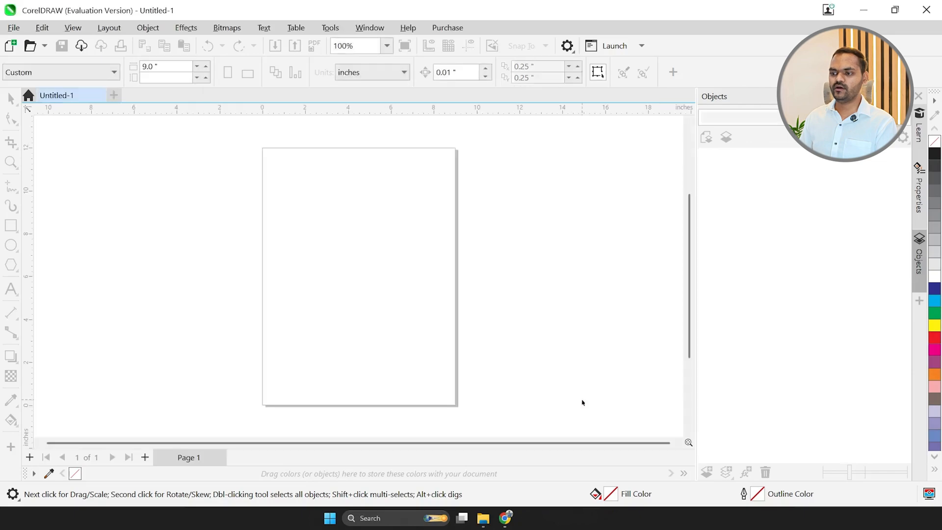
Examine the blank page at several magnifications, zooming in and out around different points inside and outside it.
{"action": "scroll", "coordinate": [275, 280], "scroll_direction": "down", "scroll_amount": 2}
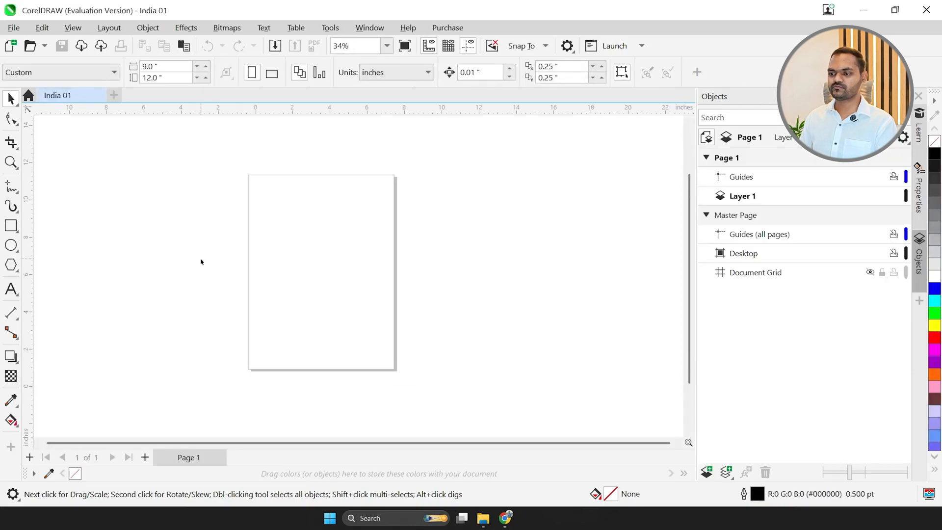
{"action": "scroll", "coordinate": [376, 276], "scroll_direction": "up", "scroll_amount": 1}
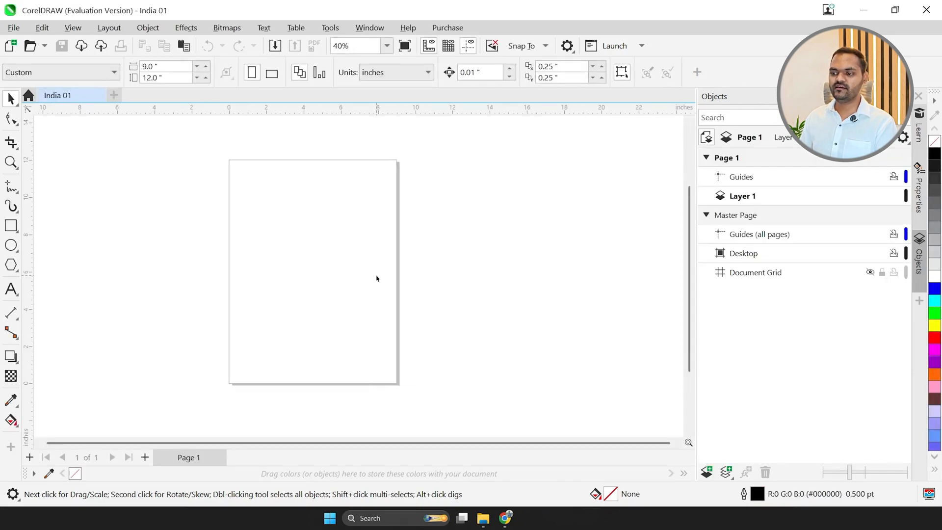
{"action": "scroll", "coordinate": [321, 292], "scroll_direction": "up", "scroll_amount": 1}
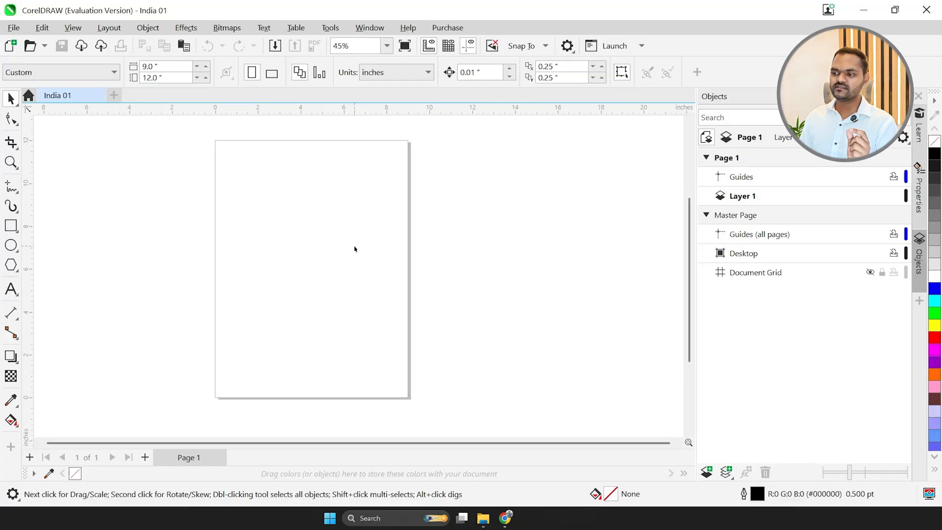
{"action": "scroll", "coordinate": [323, 262], "scroll_direction": "up", "scroll_amount": 3}
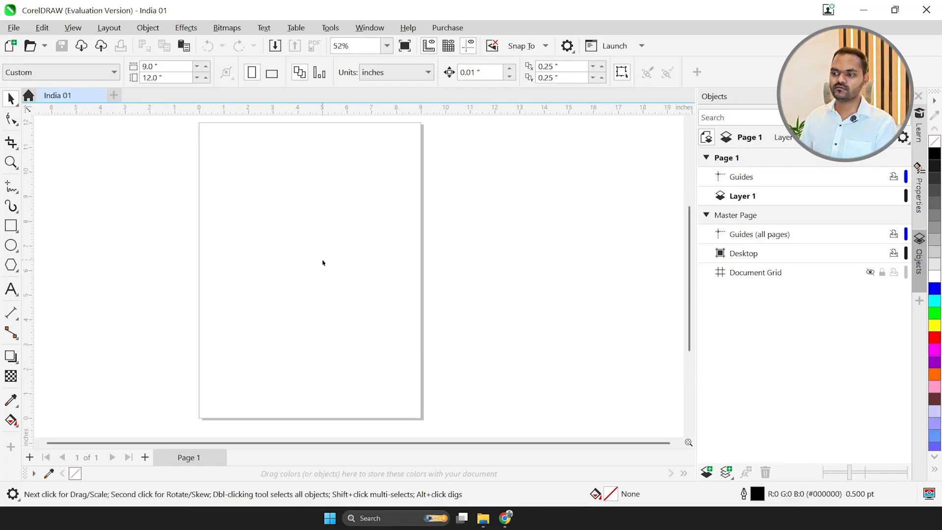
{"action": "scroll", "coordinate": [323, 262], "scroll_direction": "down", "scroll_amount": 5}
{"action": "scroll", "coordinate": [322, 262], "scroll_direction": "up", "scroll_amount": 4}
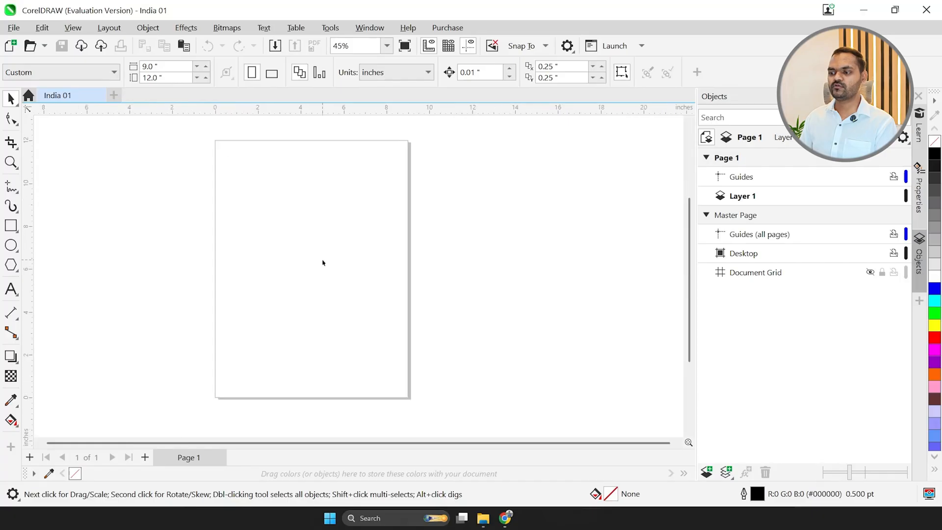
{"action": "scroll", "coordinate": [322, 263], "scroll_direction": "down", "scroll_amount": 3}
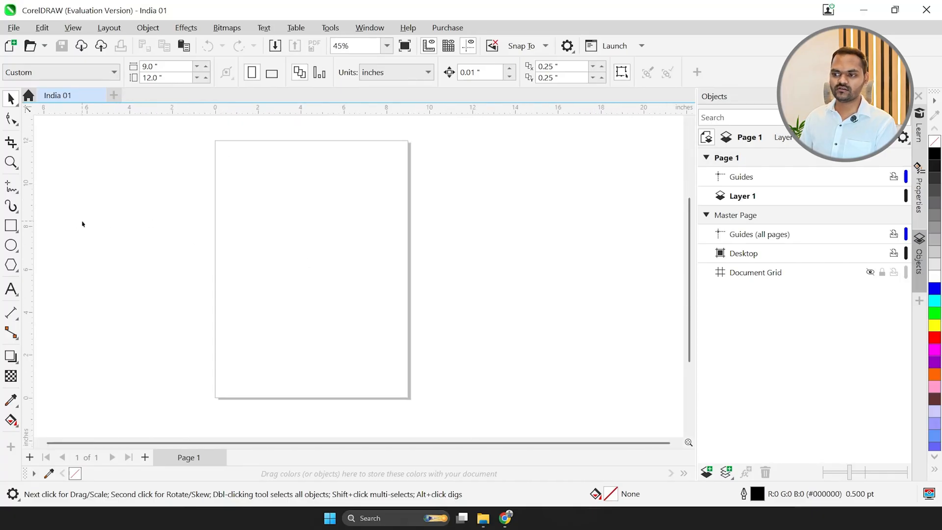
{"action": "scroll", "coordinate": [82, 223], "scroll_direction": "down", "scroll_amount": 3}
{"action": "scroll", "coordinate": [83, 224], "scroll_direction": "up", "scroll_amount": 4}
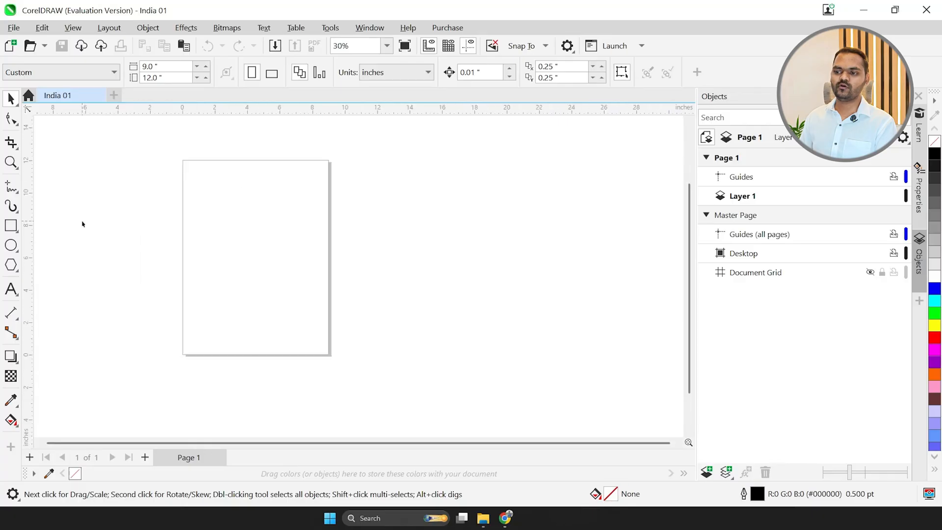
{"action": "scroll", "coordinate": [82, 223], "scroll_direction": "down", "scroll_amount": 3}
{"action": "scroll", "coordinate": [82, 223], "scroll_direction": "up", "scroll_amount": 2}
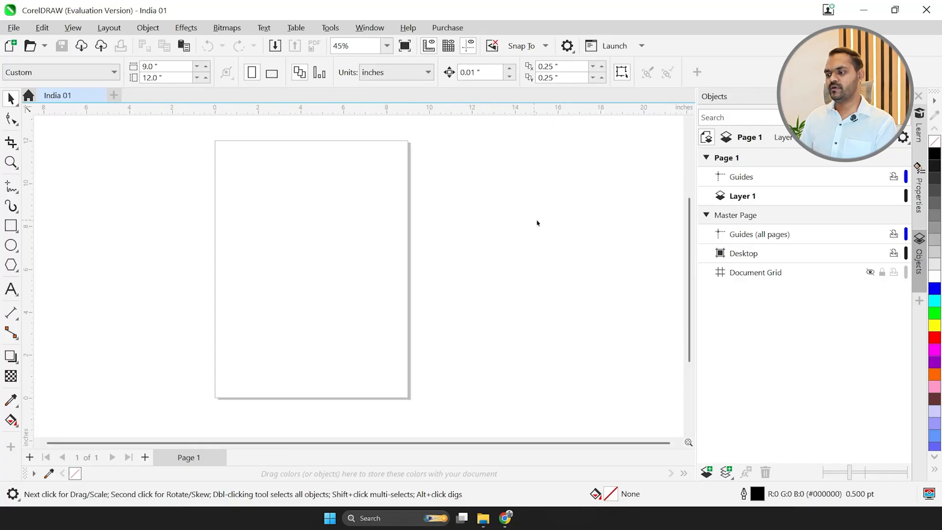
{"action": "scroll", "coordinate": [603, 223], "scroll_direction": "down", "scroll_amount": 3}
{"action": "scroll", "coordinate": [603, 223], "scroll_direction": "up", "scroll_amount": 3}
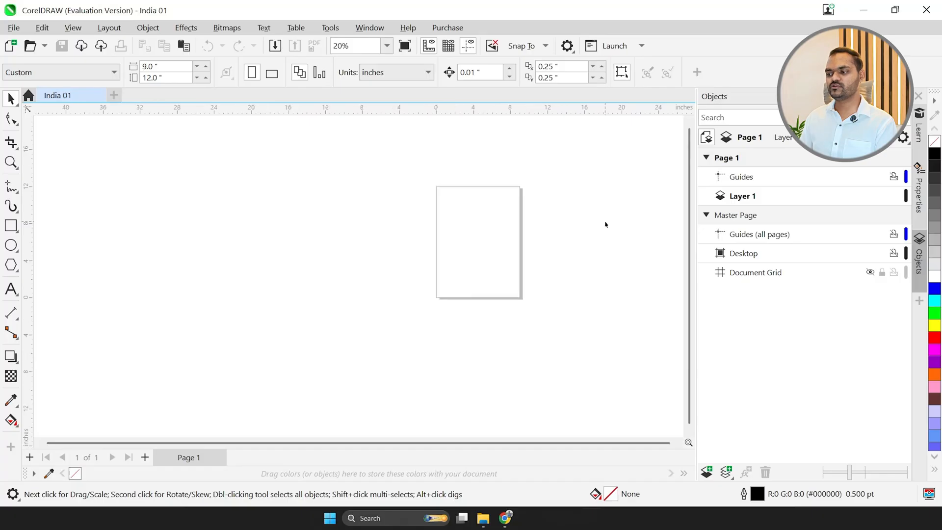
{"action": "scroll", "coordinate": [606, 224], "scroll_direction": "down", "scroll_amount": 3}
{"action": "scroll", "coordinate": [605, 225], "scroll_direction": "up", "scroll_amount": 3}
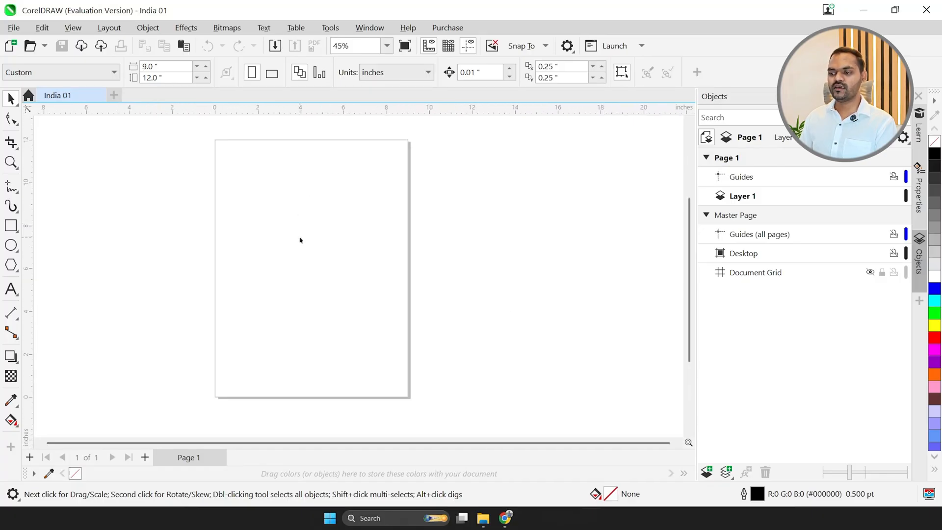
{"action": "scroll", "coordinate": [312, 204], "scroll_direction": "down", "scroll_amount": 3}
{"action": "scroll", "coordinate": [194, 177], "scroll_direction": "up", "scroll_amount": 2}
{"action": "scroll", "coordinate": [347, 207], "scroll_direction": "up", "scroll_amount": 1}
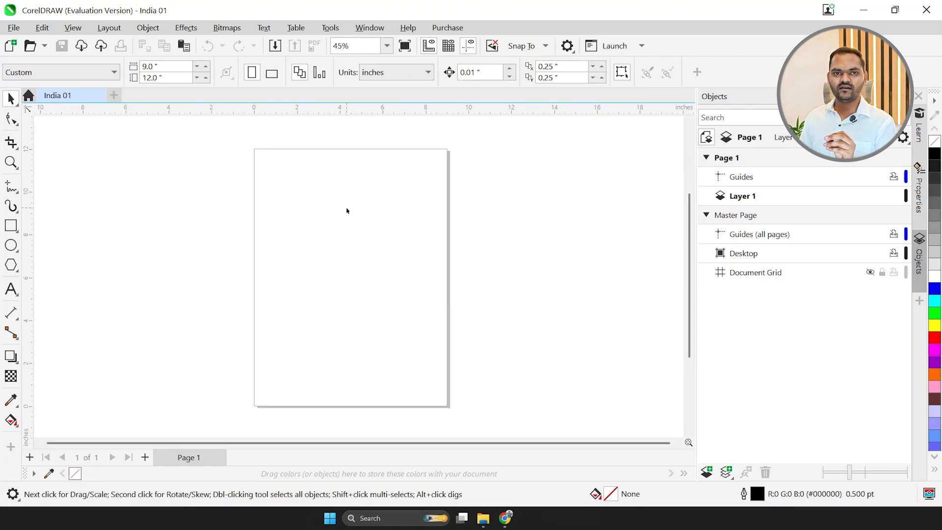
Switch the open document's page to landscape orientation.
{"action": "left_click", "coordinate": [272, 73]}
{"action": "scroll", "coordinate": [349, 275], "scroll_direction": "up", "scroll_amount": 2}
{"action": "scroll", "coordinate": [348, 278], "scroll_direction": "down", "scroll_amount": 1}
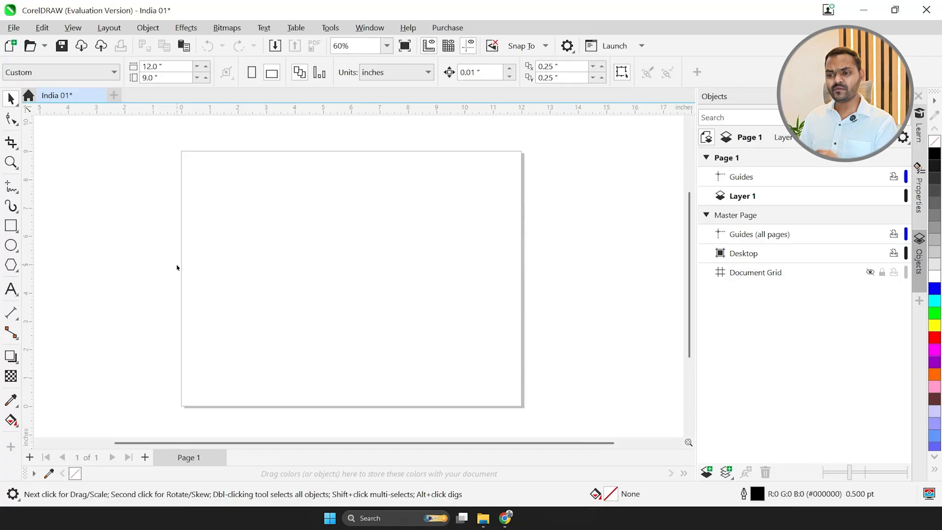
Draw a tall rectangle about 1.5 by 6 inches on the left part of the page and a square of about 3.27 inches beside it.
{"action": "left_click", "coordinate": [11, 226]}
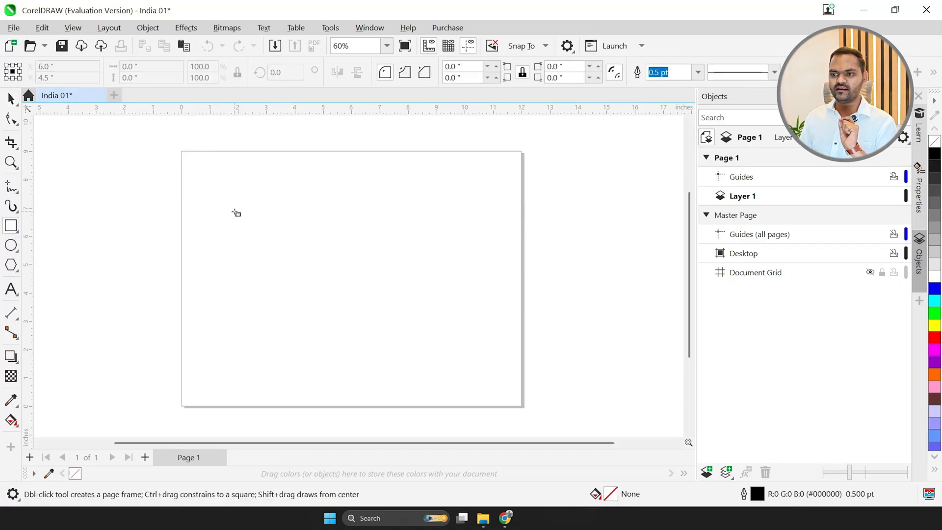
{"action": "scroll", "coordinate": [272, 224], "scroll_direction": "down", "scroll_amount": 1}
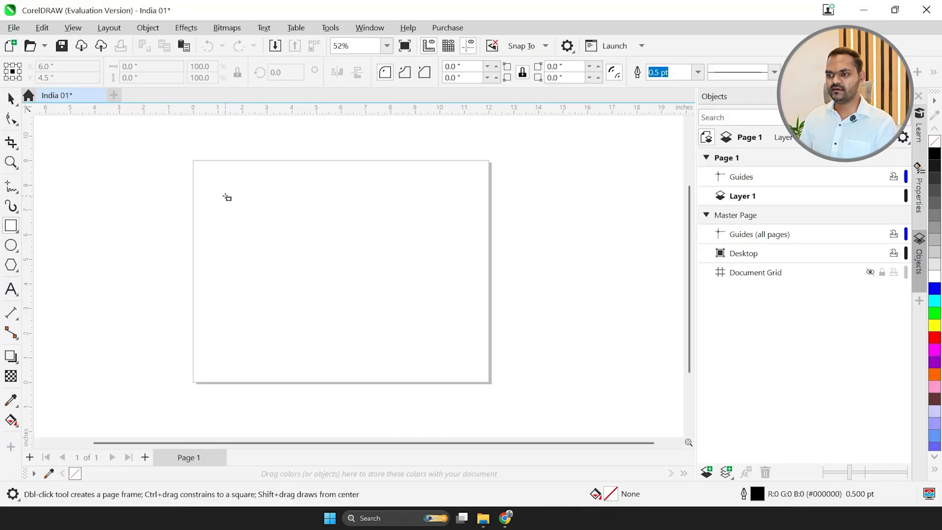
{"action": "left_click_drag", "start_coordinate": [225, 193], "coordinate": [262, 340]}
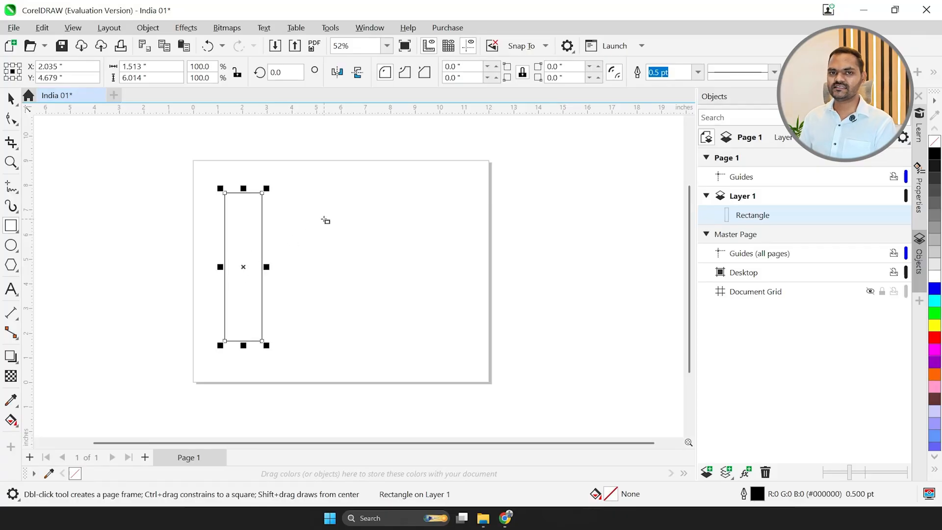
{"action": "left_click_drag", "start_coordinate": [315, 218], "coordinate": [396, 278]}
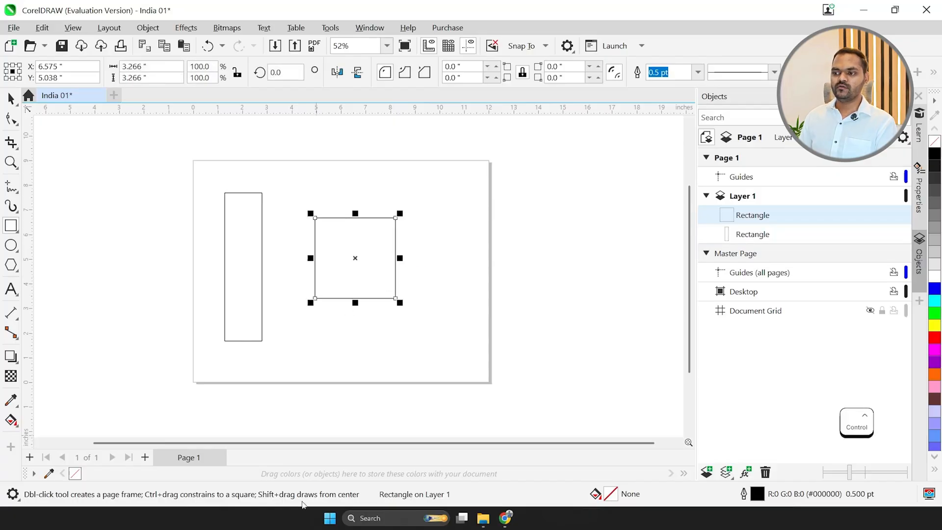
{"action": "left_click", "coordinate": [10, 99]}
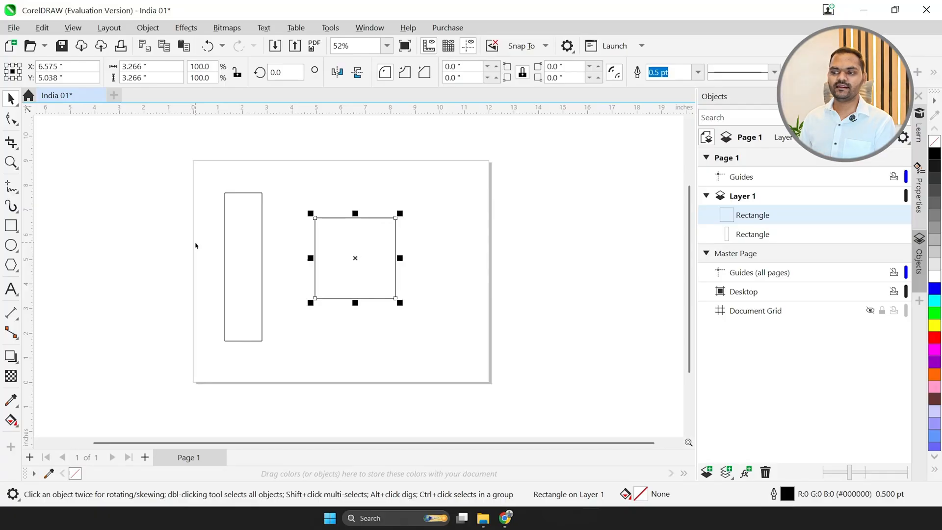
Toggle back and forth between the Rectangle tool and the Pick tool.
{"action": "key", "text": "F6"}
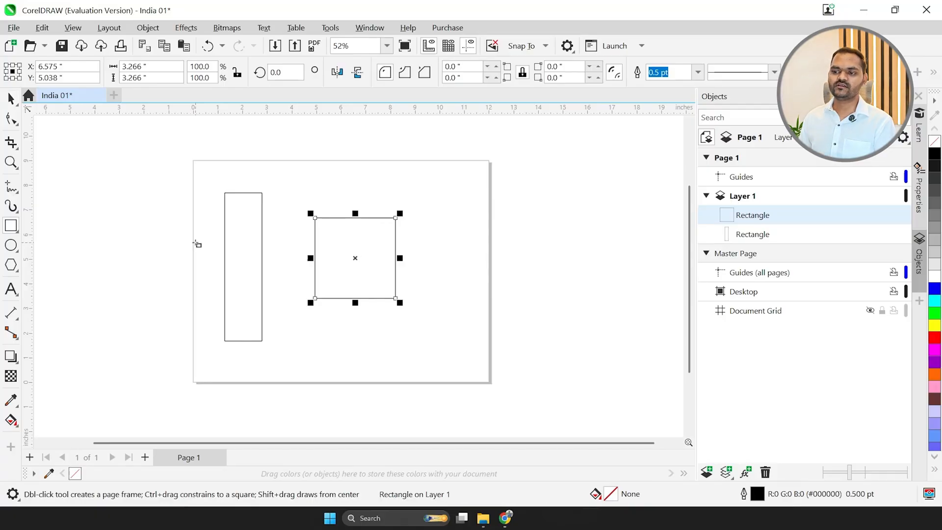
{"action": "key", "text": "space"}
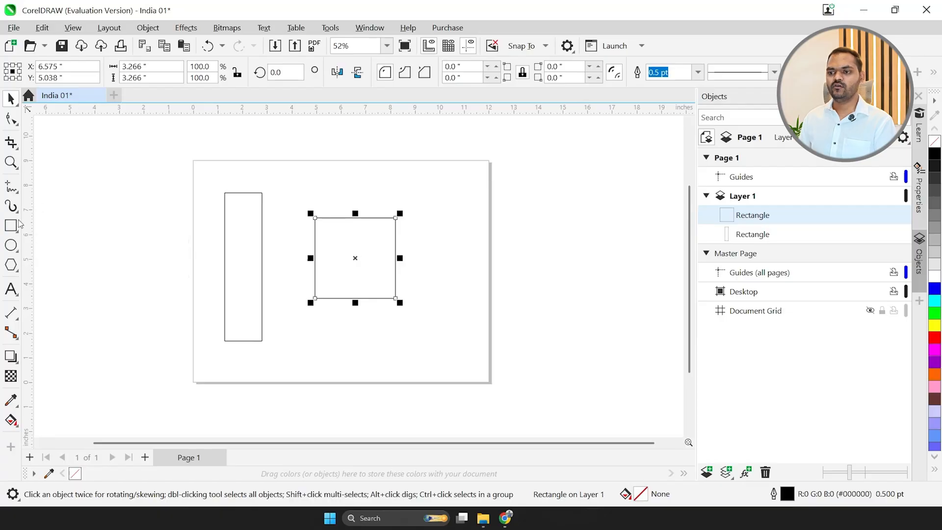
{"action": "key", "text": "F6"}
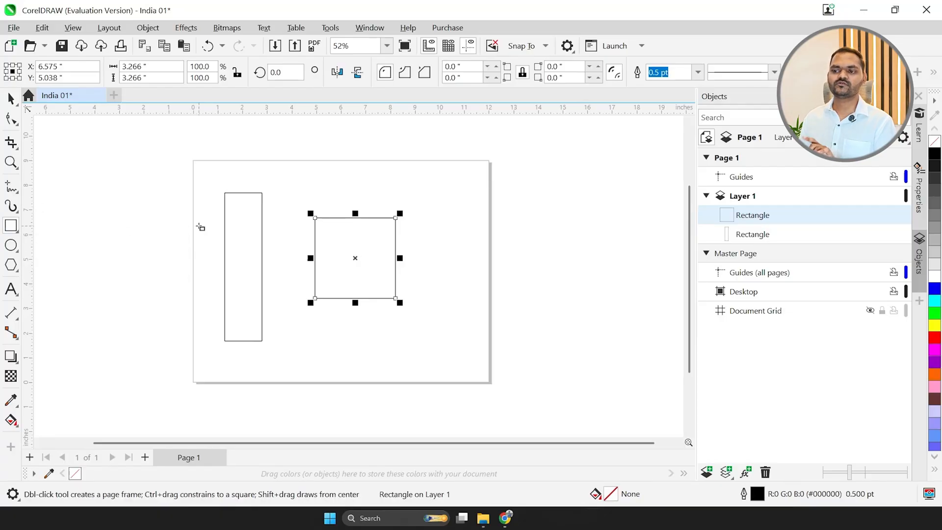
{"action": "key", "text": "space"}
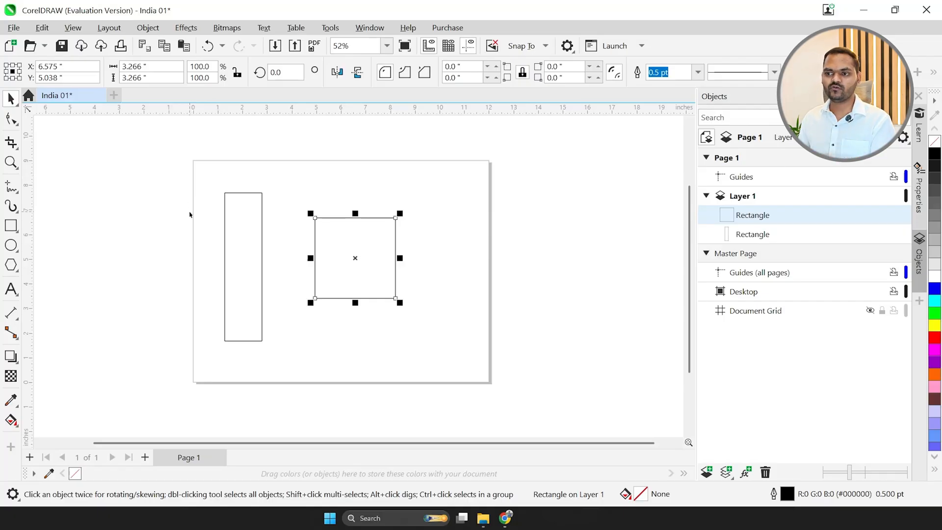
Move the square off the page's right edge and bring it back horizontally to about X 7.37, Y 5.87 inches.
{"action": "left_click", "coordinate": [424, 281]}
{"action": "left_click", "coordinate": [395, 274]}
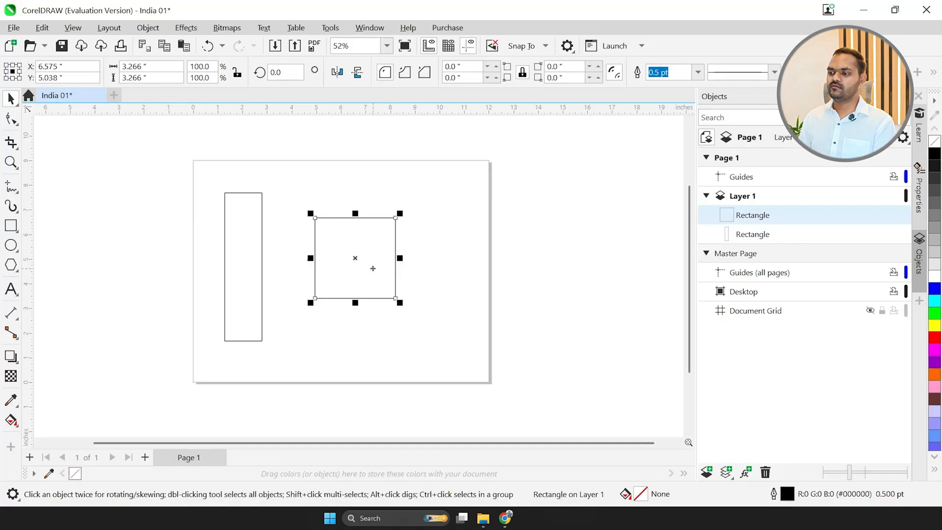
{"action": "left_click_drag", "start_coordinate": [363, 251], "coordinate": [528, 220]}
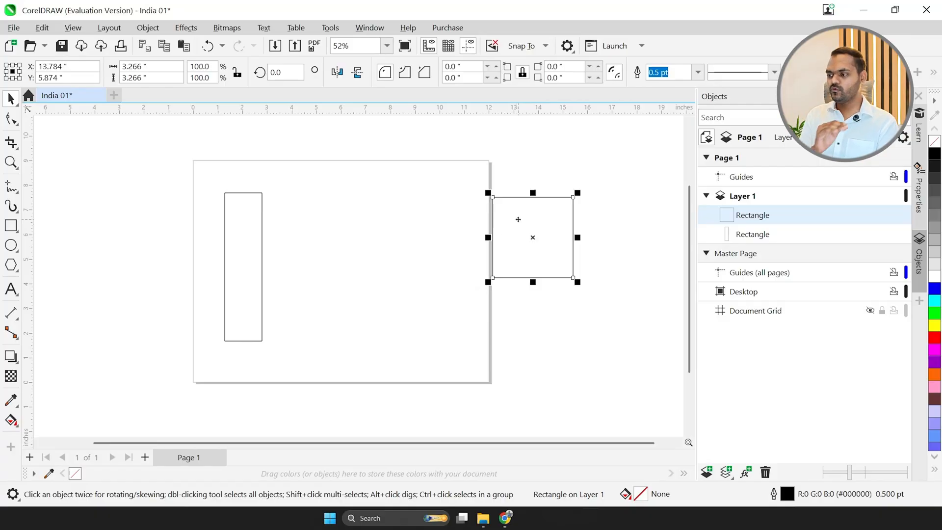
{"action": "left_click", "coordinate": [518, 219]}
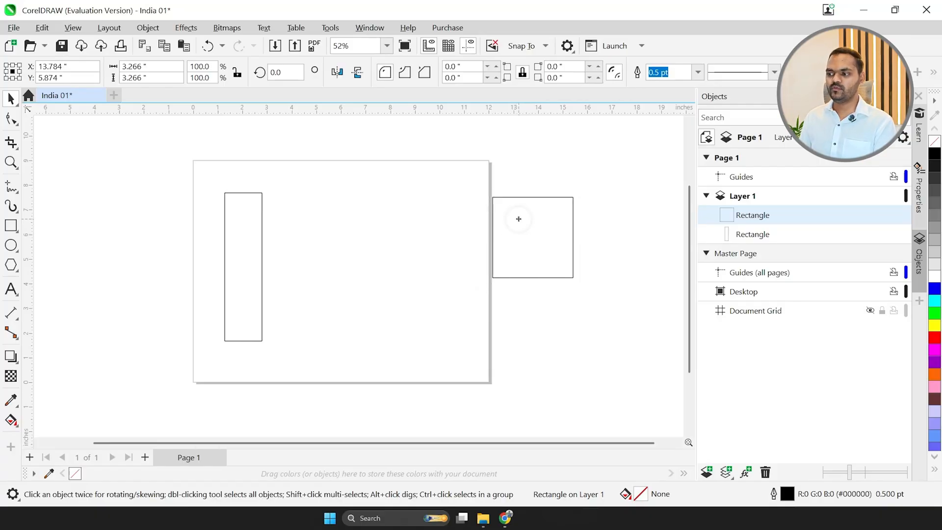
{"action": "left_click_drag", "start_coordinate": [518, 218], "coordinate": [362, 238]}
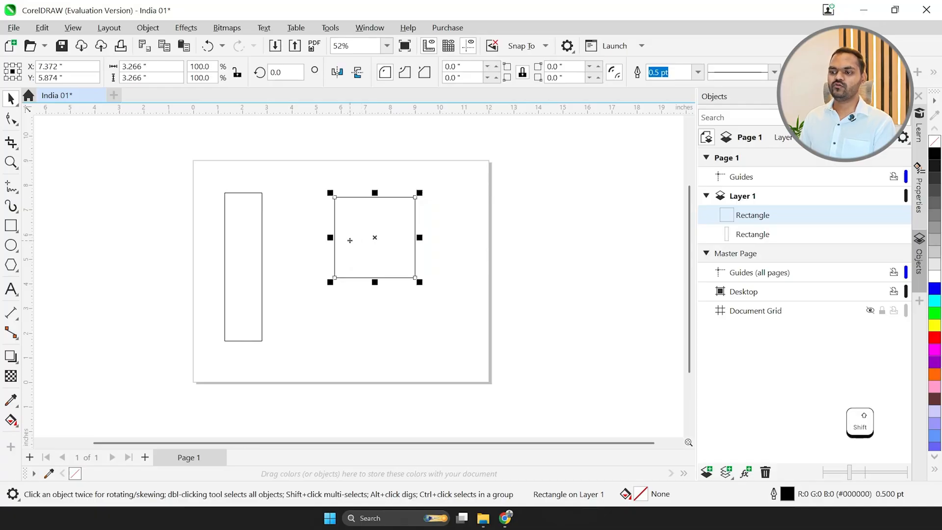
Scale the square proportionally from its lower-right corner up to about 4.5 inches per side, and shrink it to about 1.96 inches.
{"action": "scroll", "coordinate": [393, 210], "scroll_direction": "up", "scroll_amount": 3}
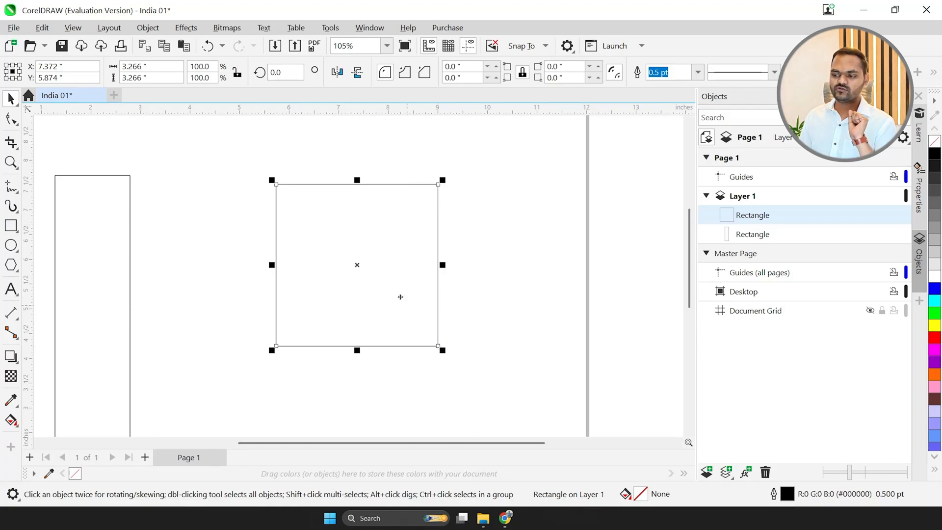
{"action": "scroll", "coordinate": [426, 327], "scroll_direction": "down", "scroll_amount": 1}
{"action": "left_click_drag", "start_coordinate": [416, 326], "coordinate": [465, 406]}
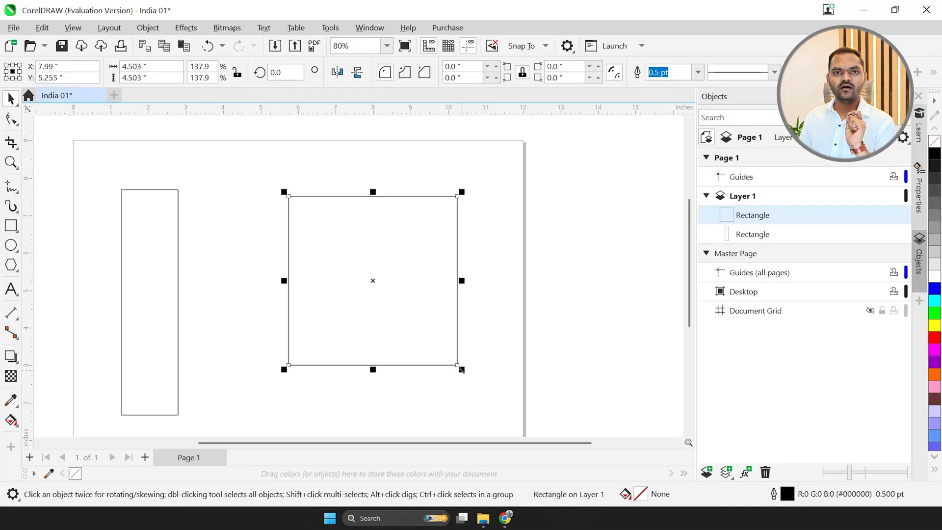
{"action": "left_click_drag", "start_coordinate": [461, 369], "coordinate": [366, 311]}
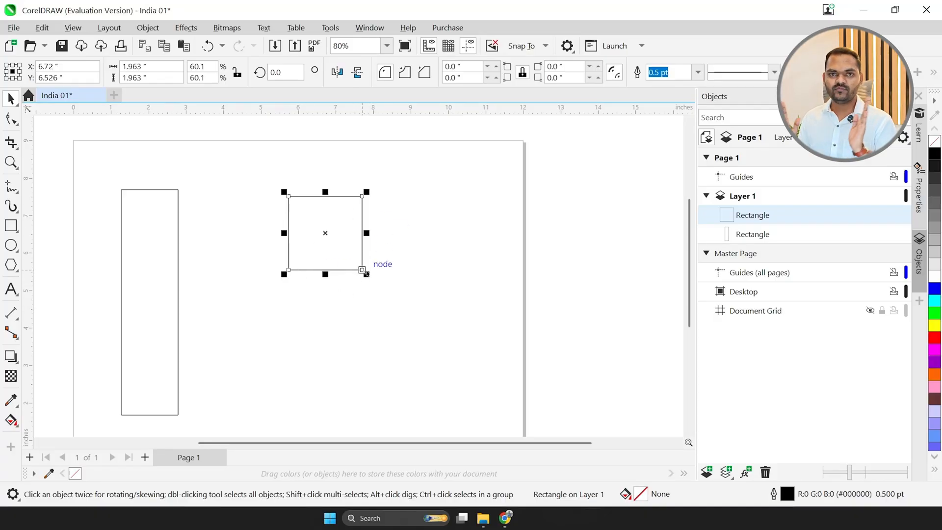
Stretch the square non-proportionally from each of its four sides to about 1.4 inches wide and 2.02 inches high.
{"action": "left_click_drag", "start_coordinate": [367, 233], "coordinate": [336, 233]}
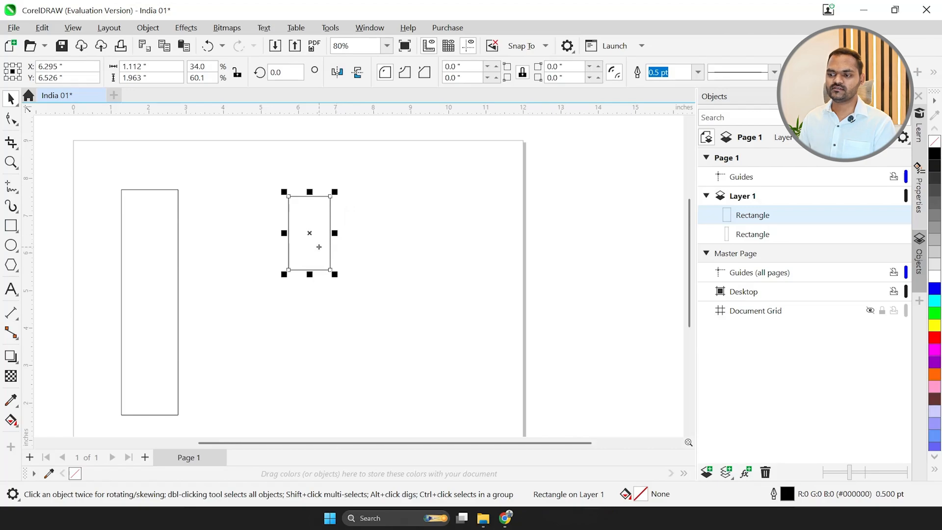
{"action": "mouse_move", "coordinate": [284, 233]}
{"action": "left_mouse_down"}
{"action": "mouse_move", "coordinate": [297, 233]}
{"action": "mouse_move", "coordinate": [278, 232]}
{"action": "left_mouse_up"}
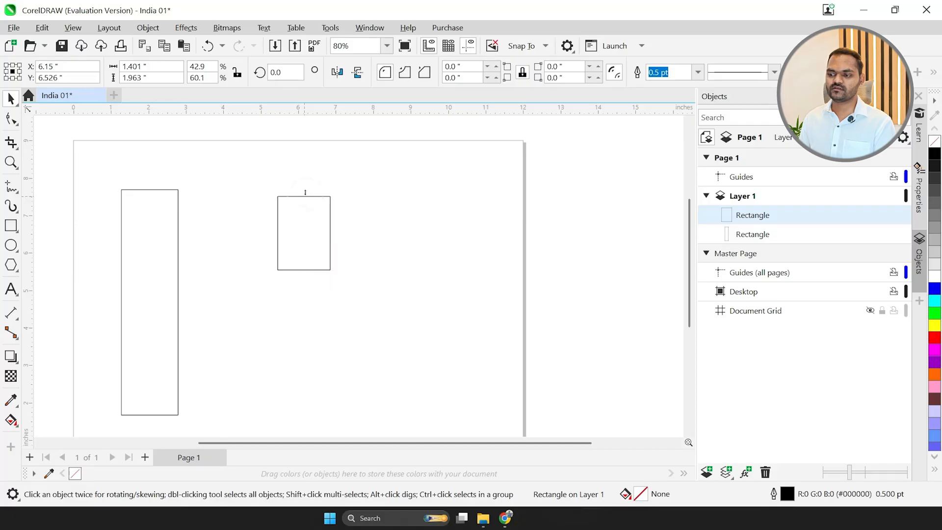
{"action": "left_click_drag", "start_coordinate": [305, 193], "coordinate": [305, 239]}
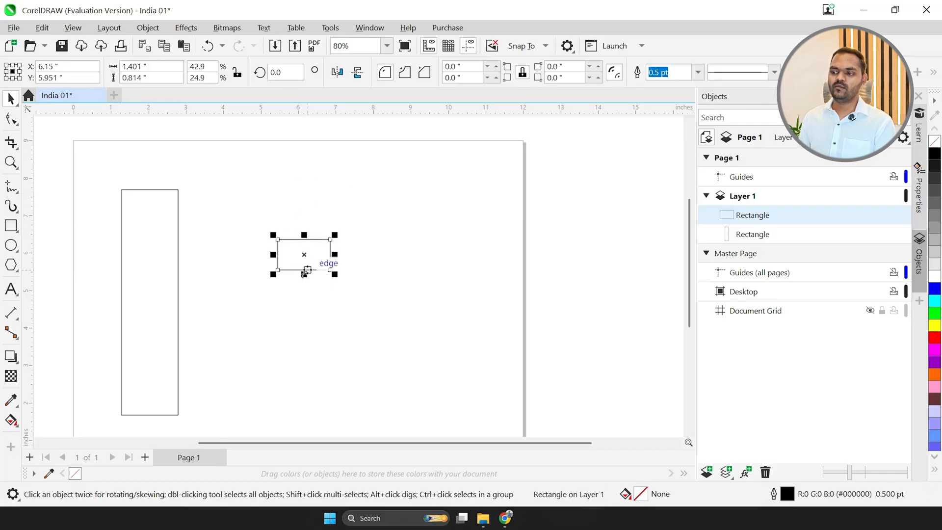
{"action": "left_click_drag", "start_coordinate": [305, 272], "coordinate": [319, 320]}
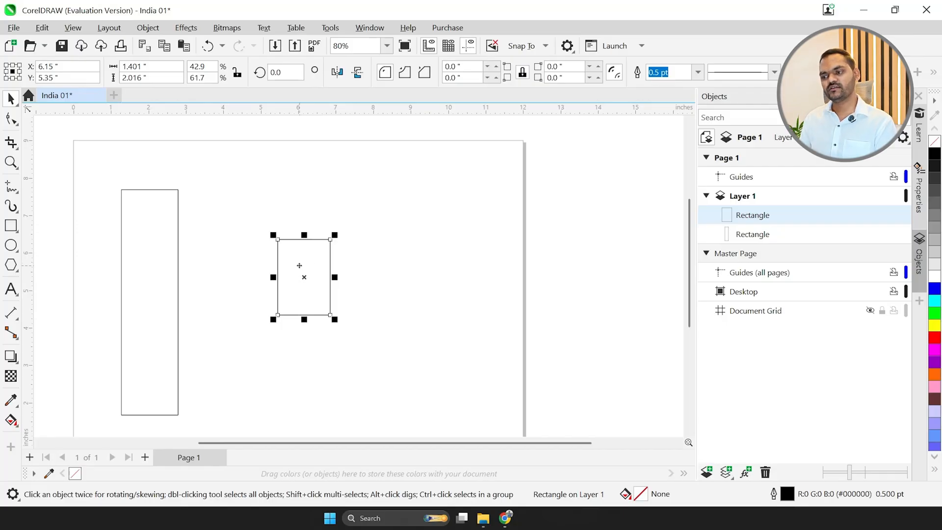
Undo the four side stretches and the preceding shrink, restoring the square to about 4.5 inches per side.
{"action": "key", "text": "ctrl+z"}
{"action": "key", "text": "ctrl+z"}
{"action": "key", "text": "ctrl+z"}
{"action": "key", "text": "ctrl+z"}
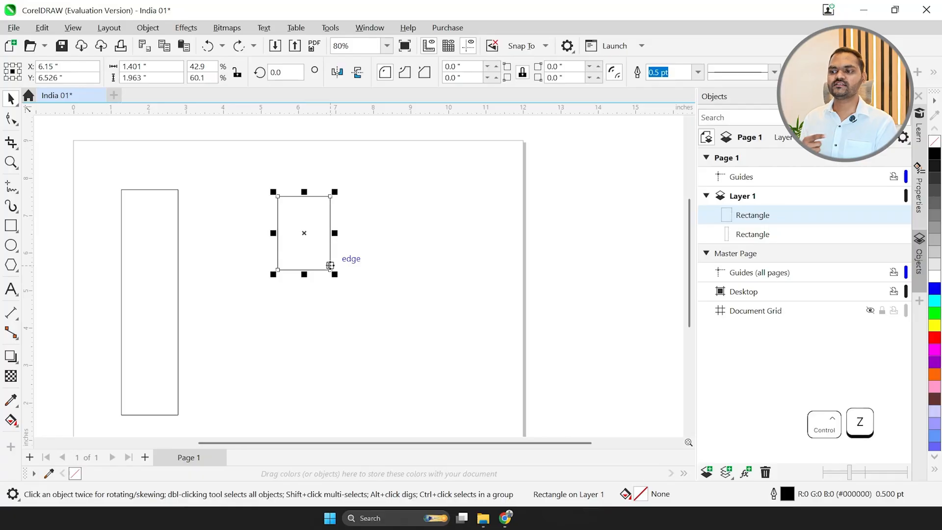
{"action": "key", "text": "ctrl+z"}
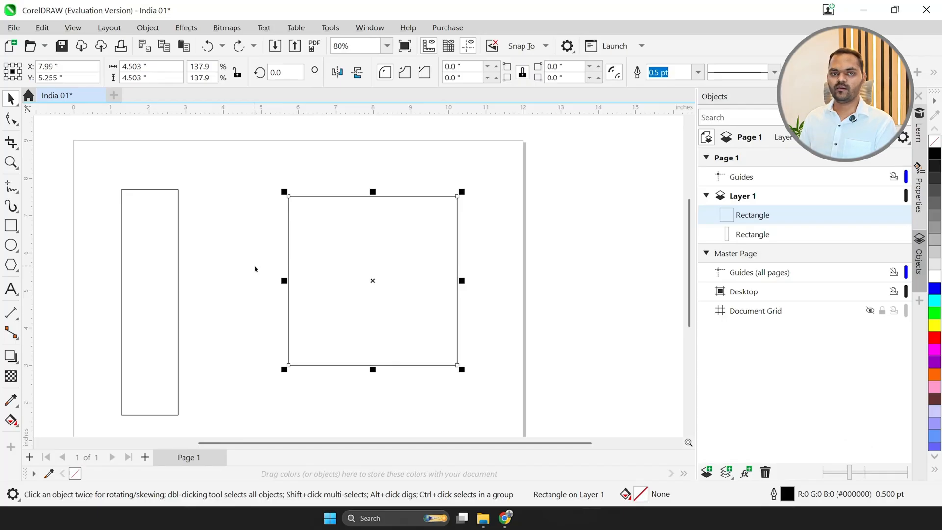
Move the square to about X 7.41, Y 5.45 inches and scale it from its centre to about 3.09, 4.53 and finally 3.22 inches.
{"action": "left_click_drag", "start_coordinate": [390, 236], "coordinate": [370, 223]}
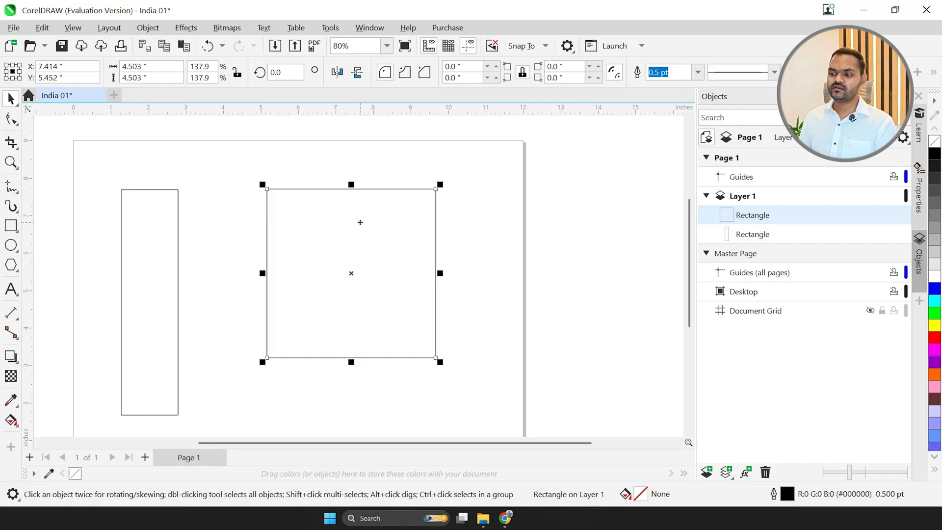
{"action": "left_click_drag", "start_coordinate": [442, 364], "coordinate": [416, 375]}
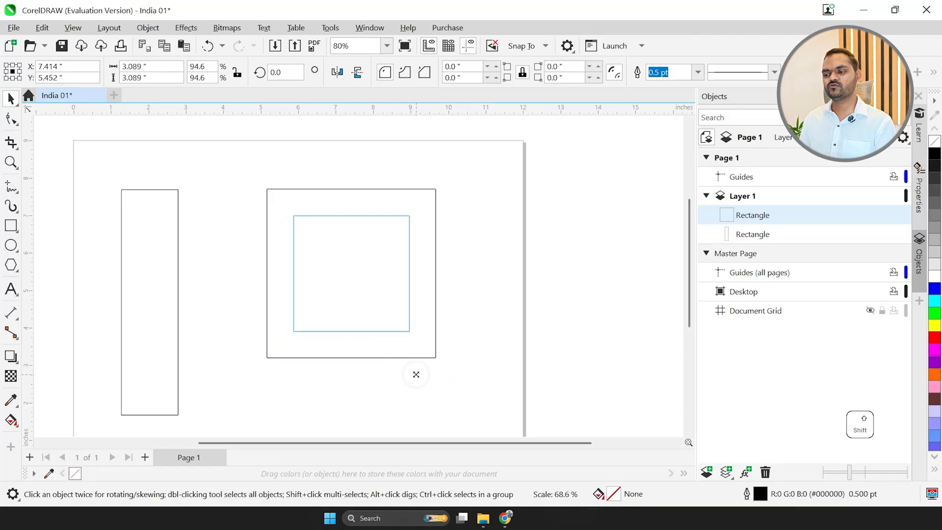
{"action": "left_click_drag", "start_coordinate": [416, 374], "coordinate": [416, 375]}
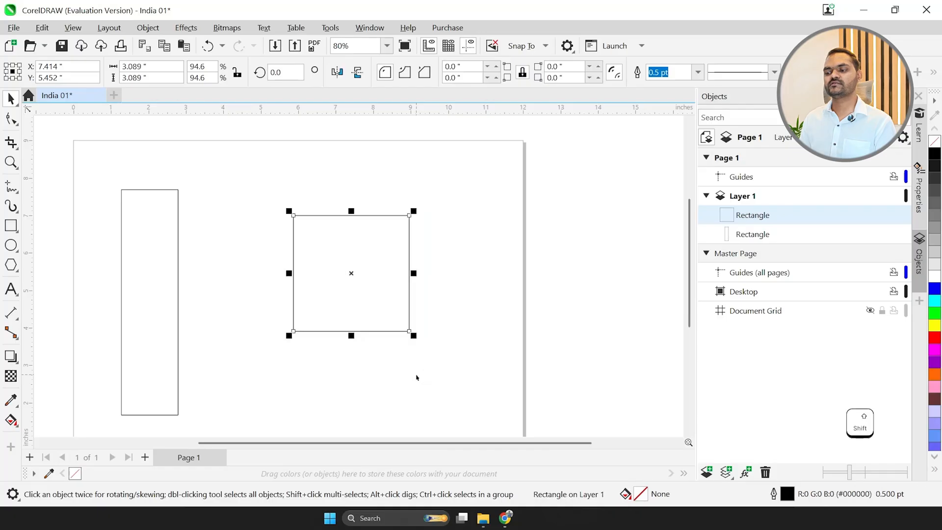
{"action": "left_click_drag", "start_coordinate": [415, 337], "coordinate": [441, 362]}
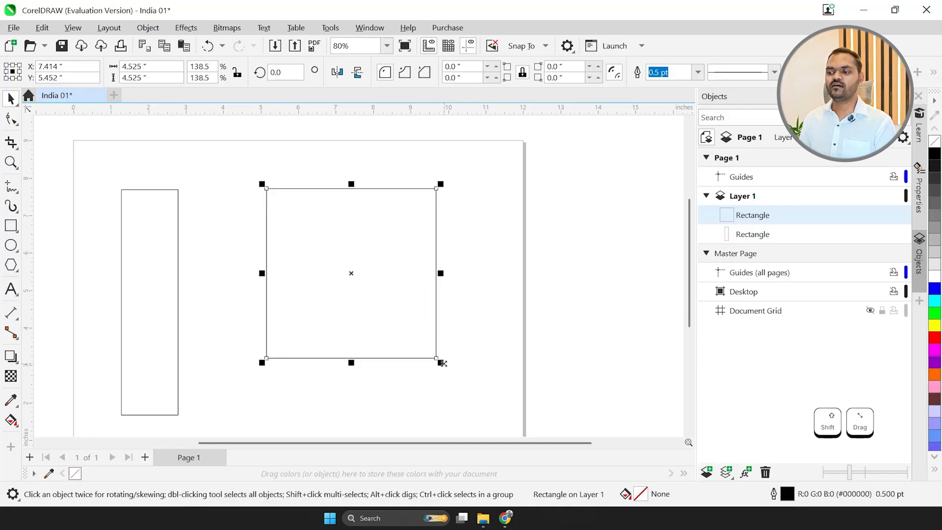
{"action": "left_click_drag", "start_coordinate": [441, 362], "coordinate": [412, 363]}
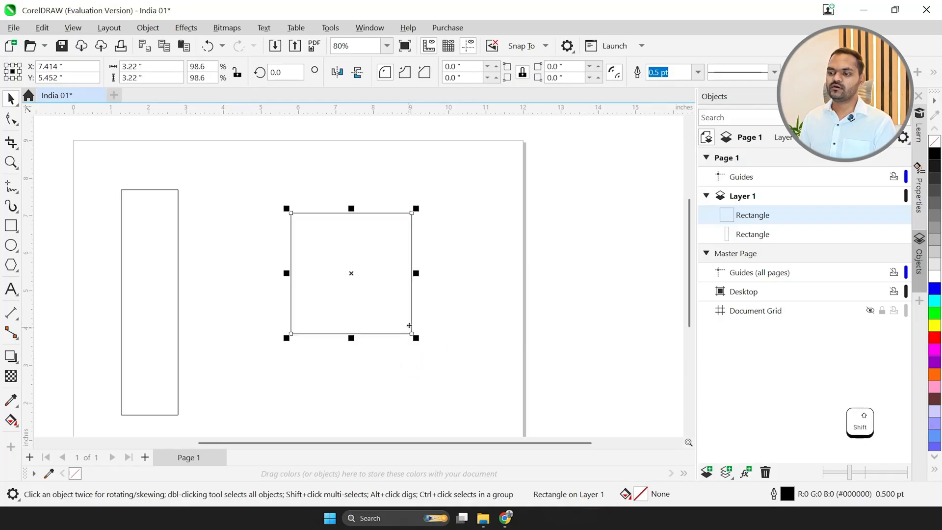
Move the square horizontally to about X 7.15 inches and switch it between scaling and rotation modes, ending in rotation mode.
{"action": "left_click_drag", "start_coordinate": [362, 249], "coordinate": [352, 248]}
{"action": "left_click", "coordinate": [352, 248]}
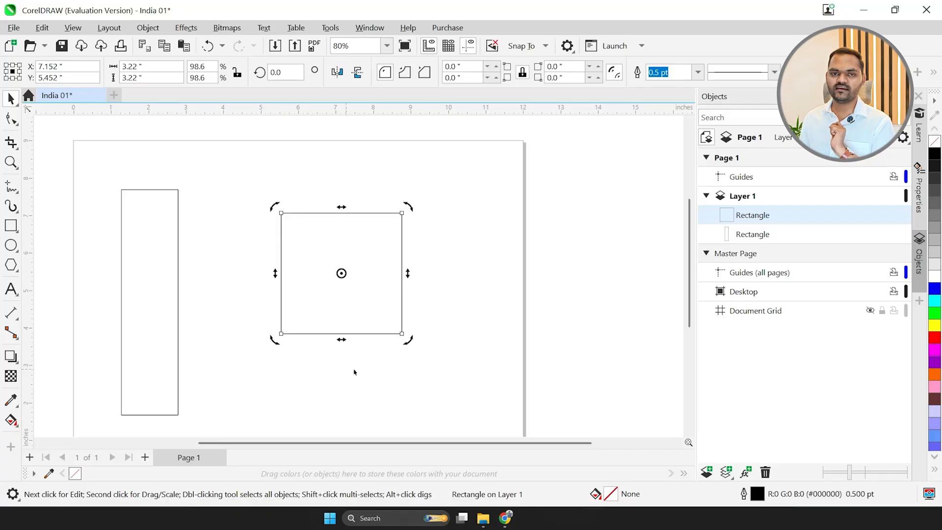
{"action": "left_click", "coordinate": [358, 258]}
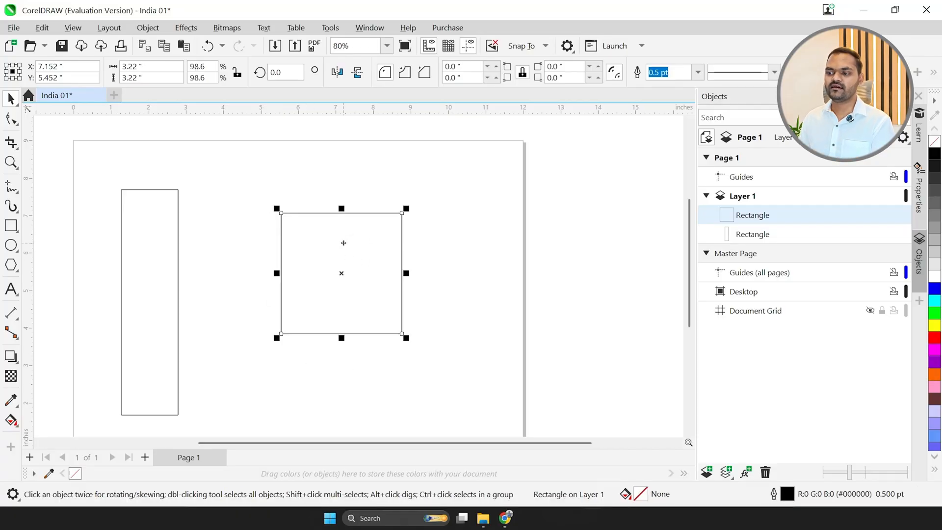
{"action": "left_click", "coordinate": [491, 255]}
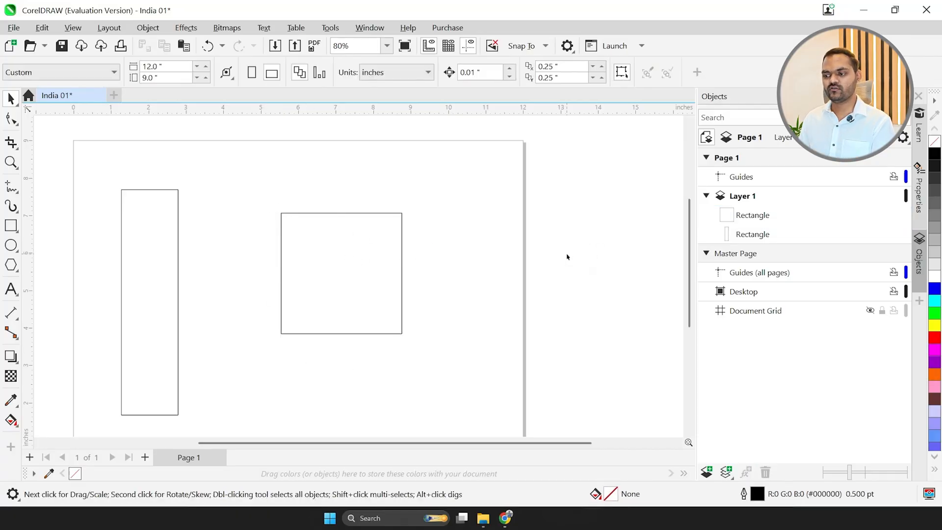
{"action": "left_click", "coordinate": [349, 261]}
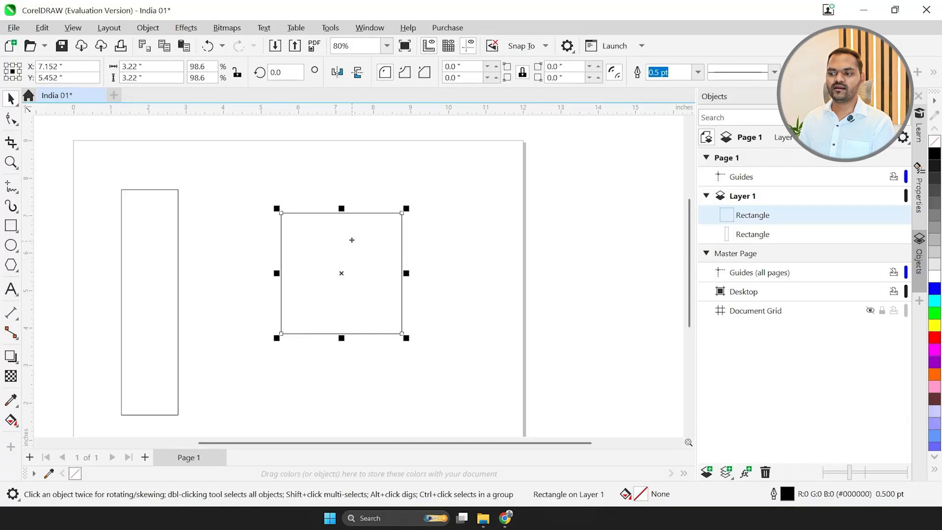
{"action": "left_click", "coordinate": [359, 265]}
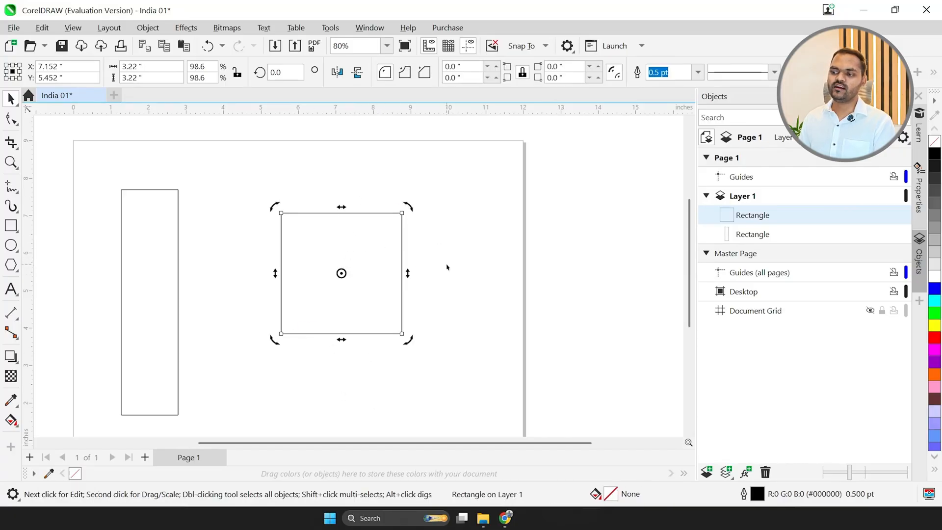
Rotate the square freely to about 237.38 degrees and reset its rotation angle to 0.
{"action": "left_click_drag", "start_coordinate": [410, 207], "coordinate": [362, 385]}
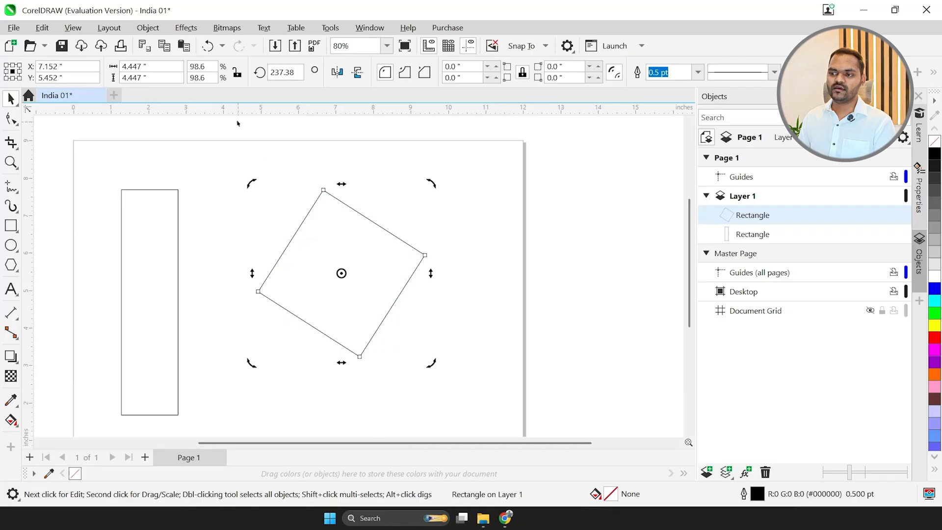
{"action": "key", "text": "ctrl+a"}
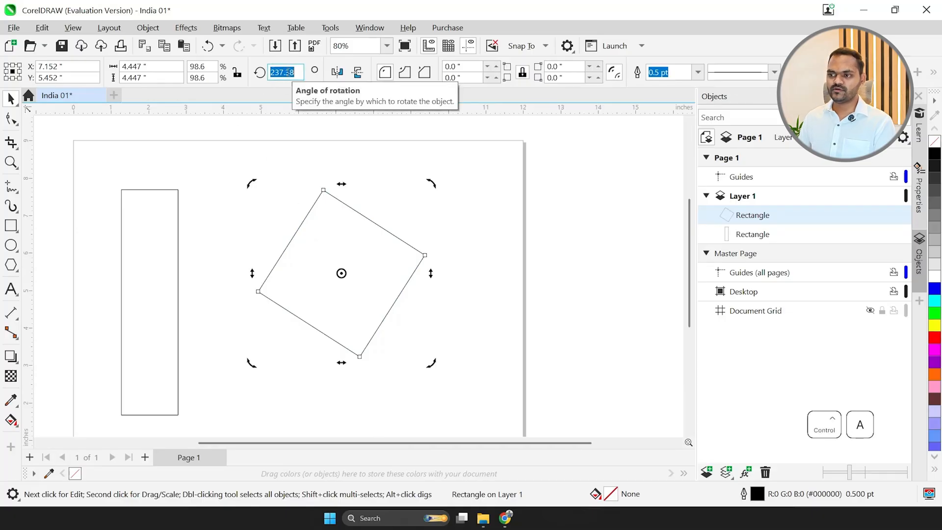
{"action": "type", "text": "0"}
{"action": "key", "text": "Return"}
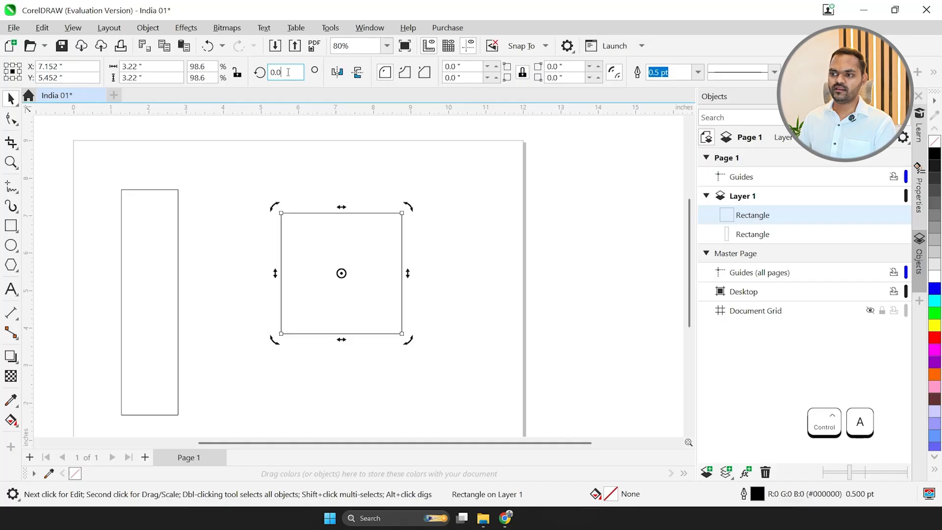
Set the square's rotation angle to 15 degrees, and change it to 30 degrees.
{"action": "key", "text": "ctrl+a"}
{"action": "type", "text": "15"}
{"action": "key", "text": "Return"}
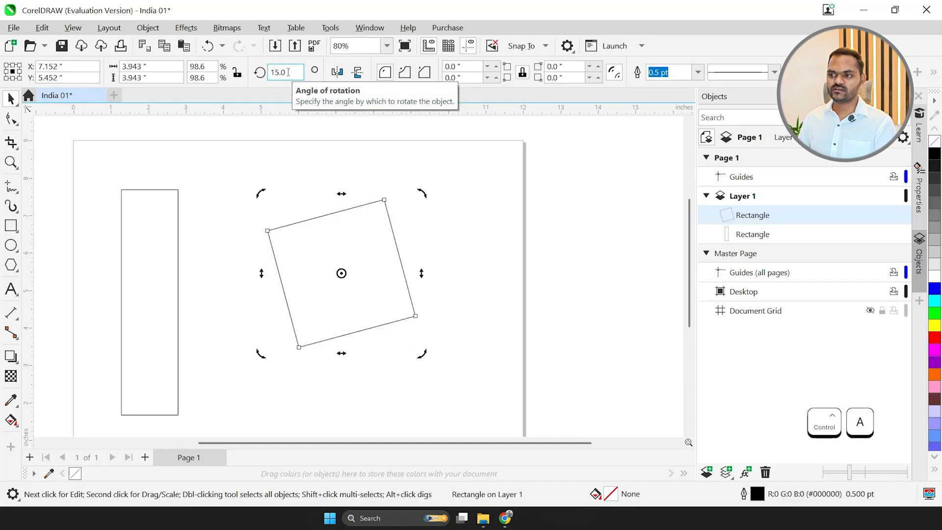
{"action": "key", "text": "ctrl+a"}
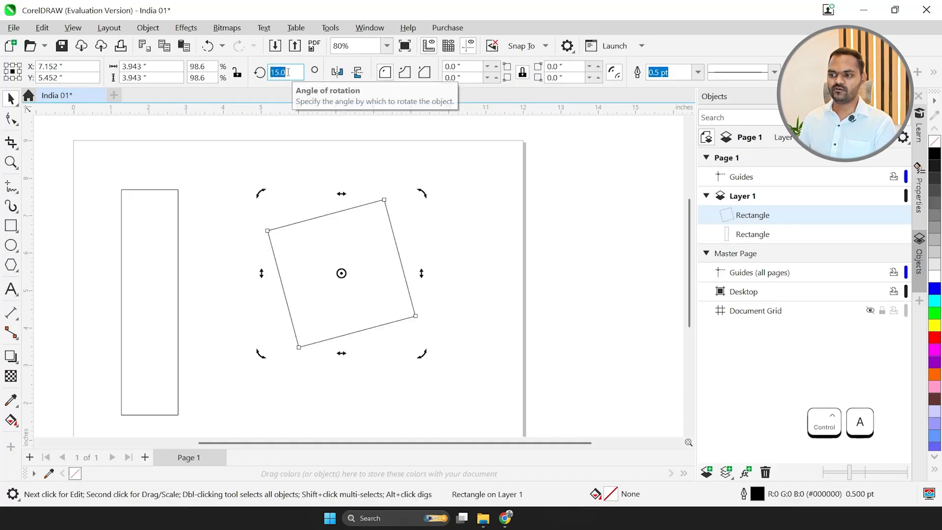
{"action": "type", "text": "30"}
{"action": "key", "text": "Return"}
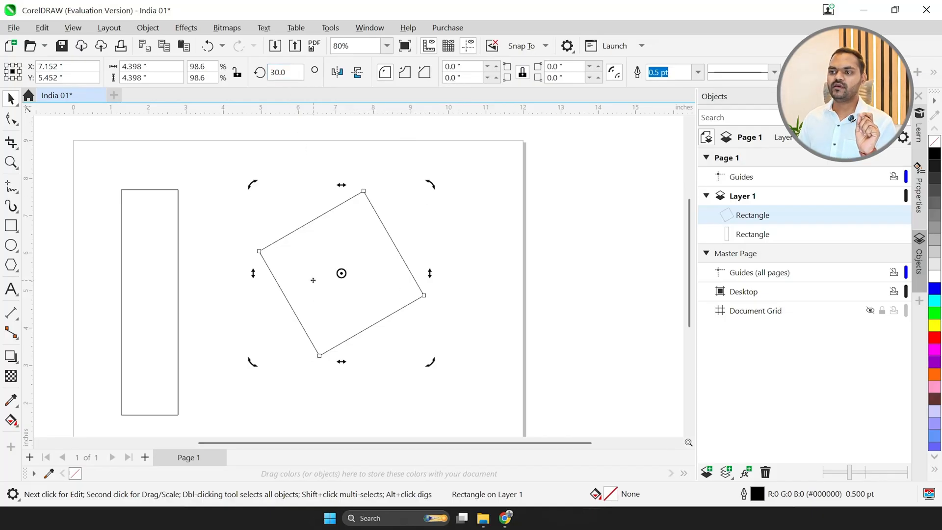
Undo the 30 and 15 degree rotations of the square and deselect it.
{"action": "left_click", "coordinate": [333, 251]}
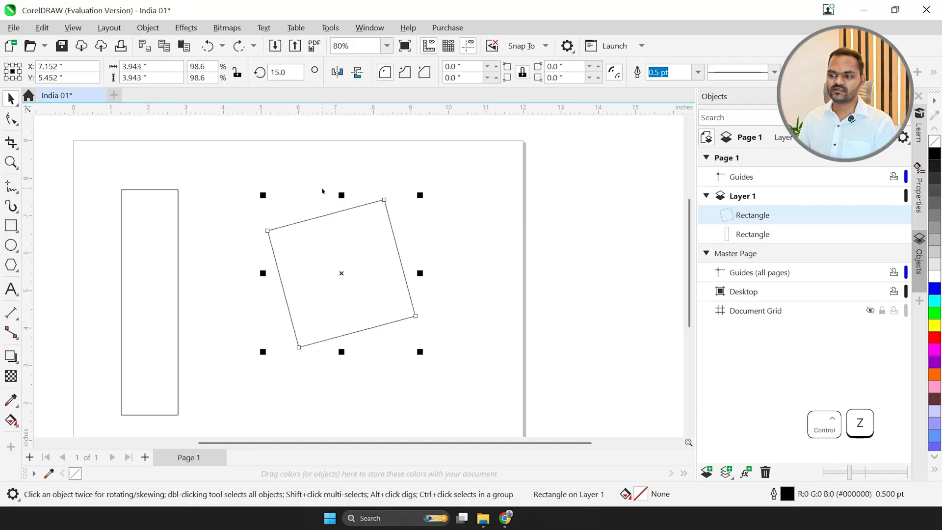
{"action": "key", "text": "ctrl+z"}
{"action": "left_click", "coordinate": [445, 262]}
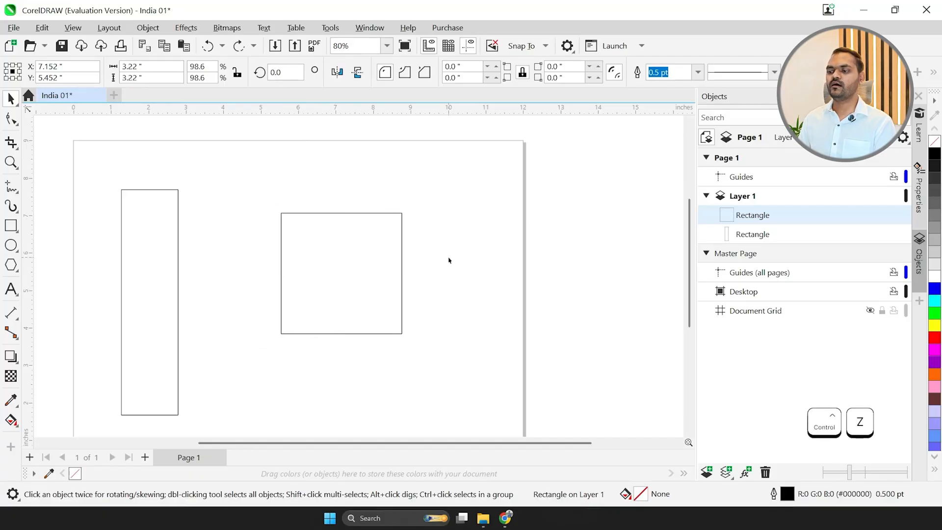
Reselect the square in rotation mode and rotate it in constrained increments to 315, 135, 90 and 45 degrees.
{"action": "left_click", "coordinate": [360, 263]}
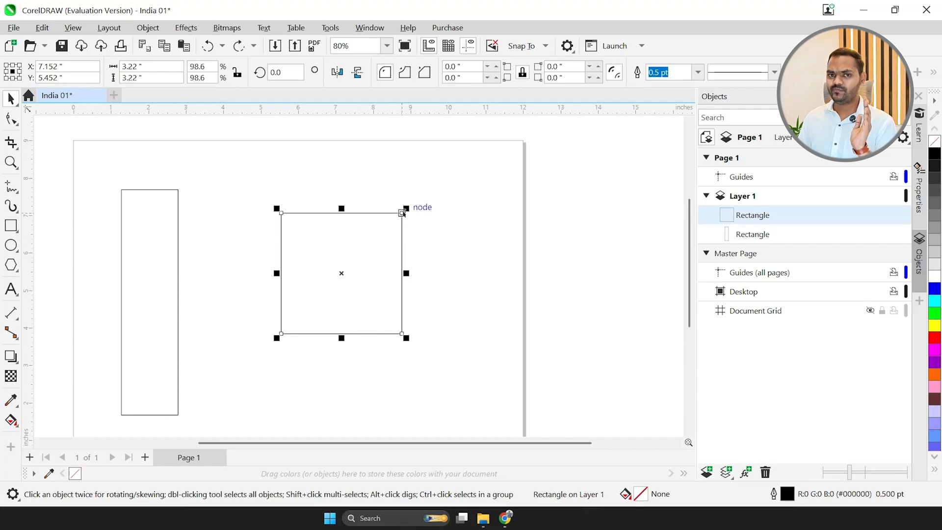
{"action": "left_click", "coordinate": [387, 230]}
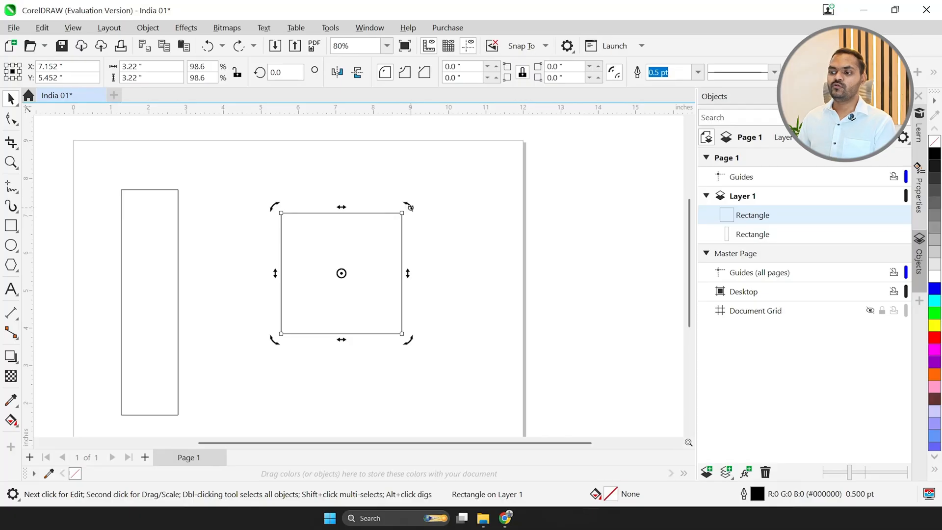
{"action": "left_click", "coordinate": [280, 72]}
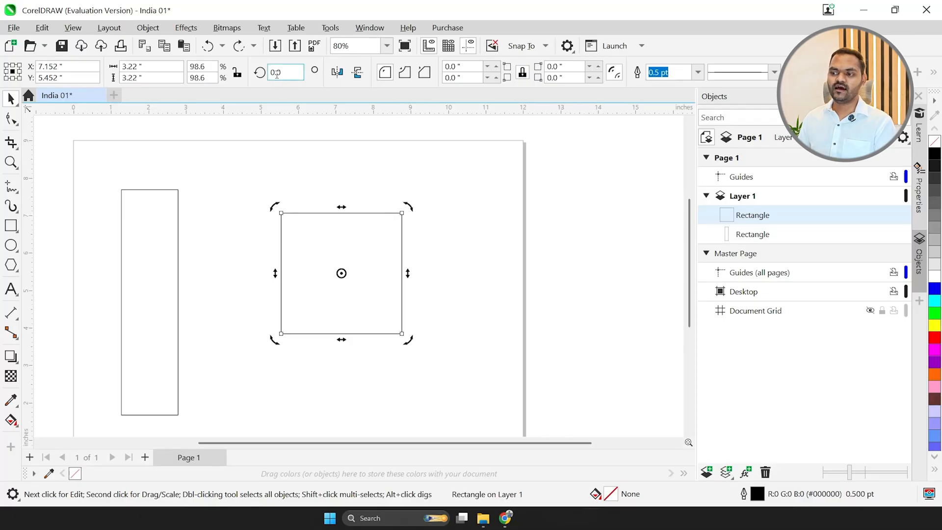
{"action": "left_click", "coordinate": [354, 253]}
{"action": "left_click", "coordinate": [381, 234]}
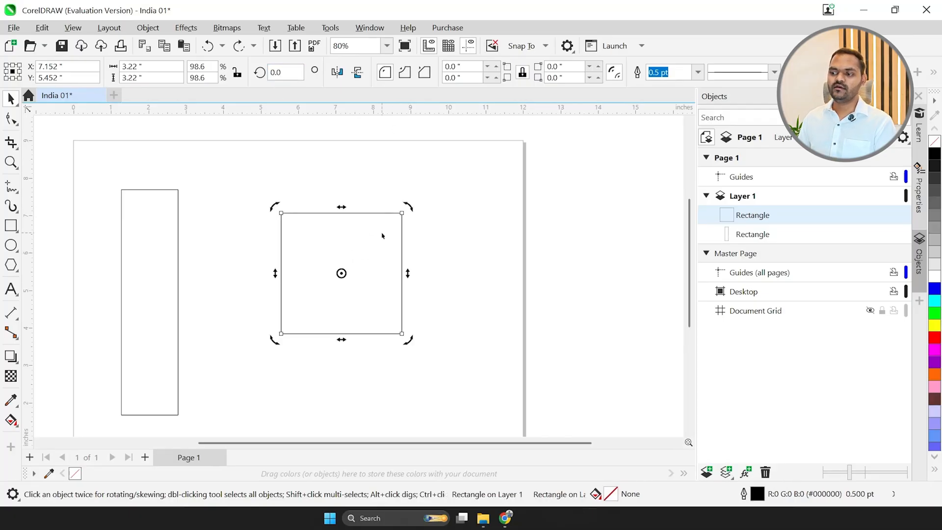
{"action": "key", "text": "ctrl"}
{"action": "left_click_drag", "start_coordinate": [411, 208], "coordinate": [432, 276]}
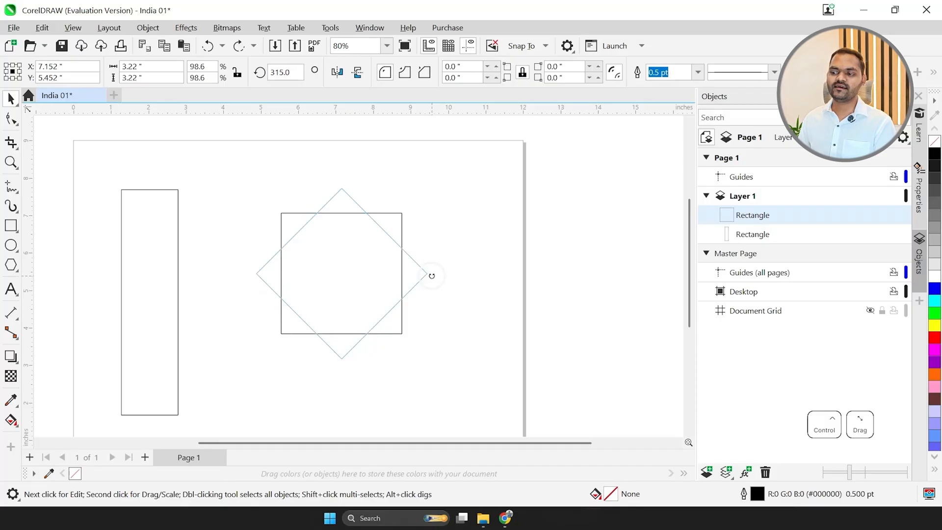
{"action": "mouse_move", "coordinate": [432, 276]}
{"action": "left_mouse_down"}
{"action": "mouse_move", "coordinate": [420, 226]}
{"action": "mouse_move", "coordinate": [431, 267]}
{"action": "left_mouse_up"}
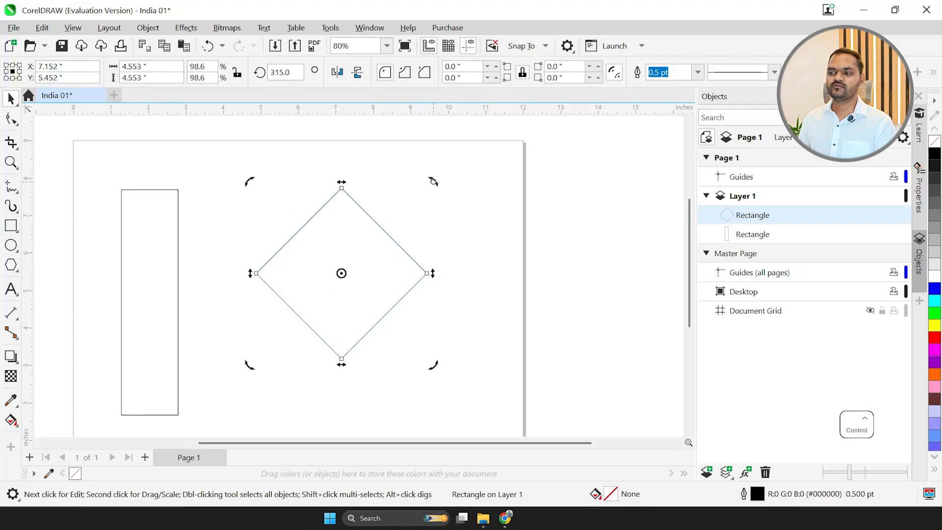
{"action": "left_click_drag", "start_coordinate": [433, 182], "coordinate": [235, 372]}
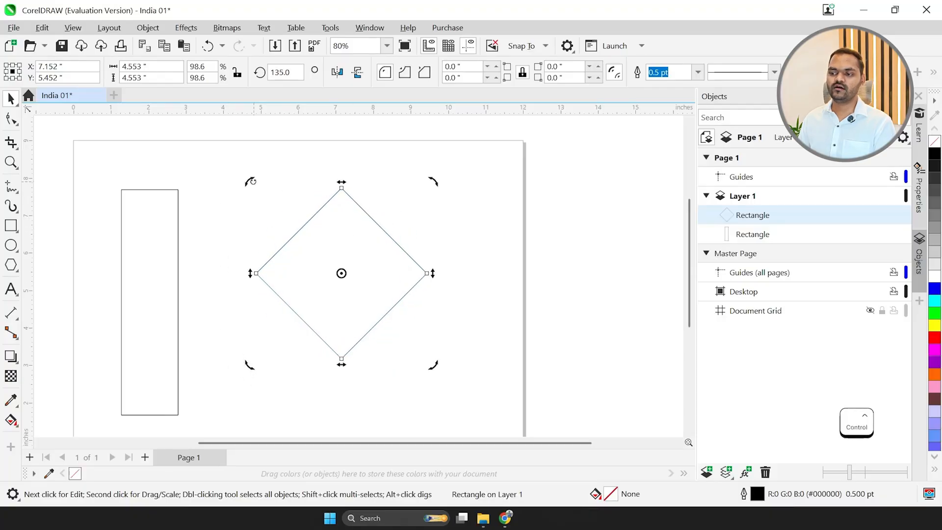
{"action": "left_click_drag", "start_coordinate": [249, 181], "coordinate": [338, 174]}
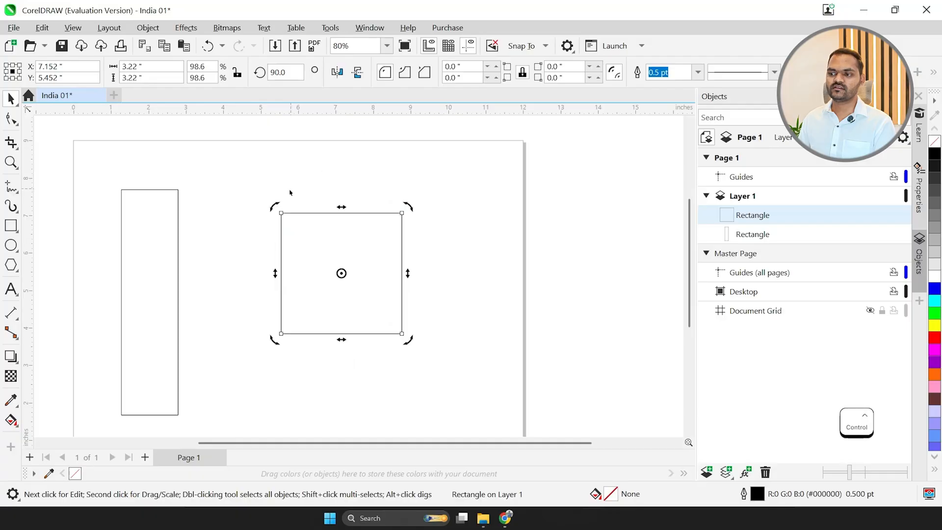
{"action": "left_click_drag", "start_coordinate": [271, 206], "coordinate": [345, 183]}
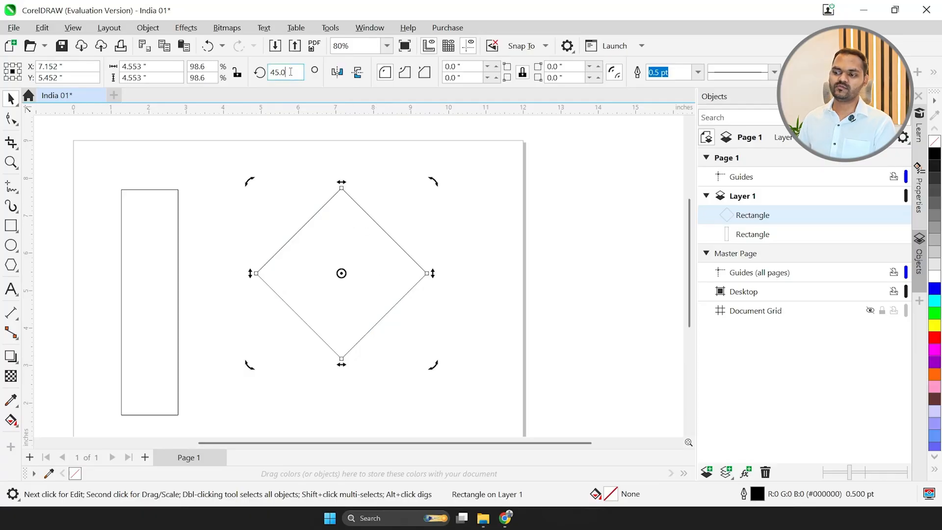
Reset the square's rotation angle to 0 degrees and deselect it.
{"action": "key", "text": "ctrl+a"}
{"action": "type", "text": "0"}
{"action": "key", "text": "Return"}
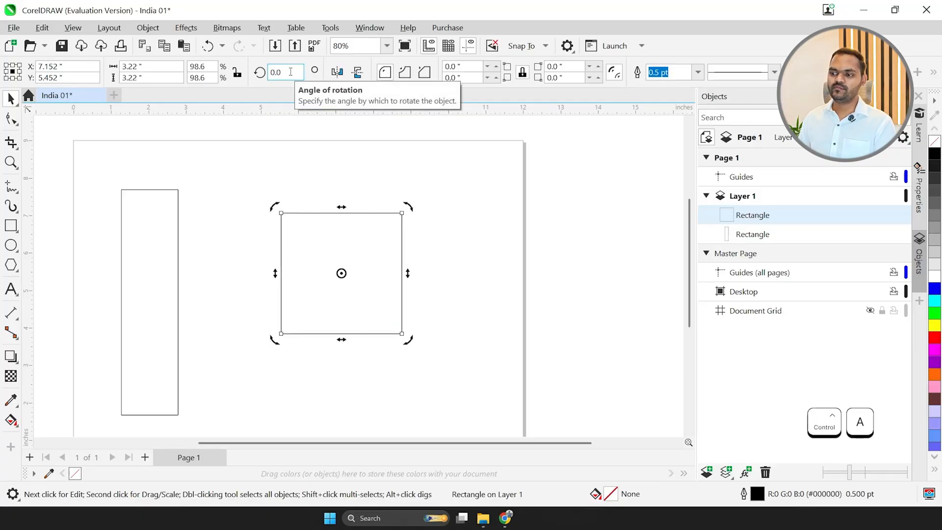
{"action": "left_click", "coordinate": [469, 276]}
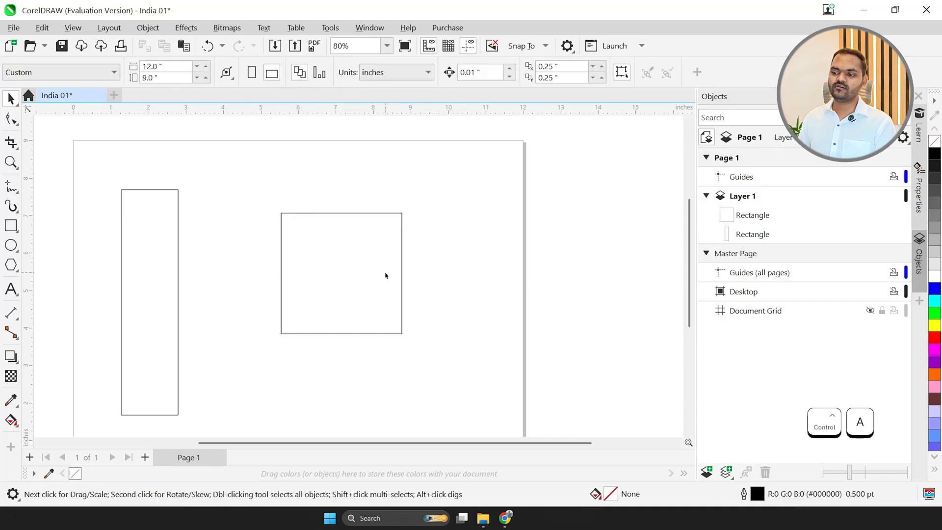
Select the square and switch it between its scaling and rotate/skew handles, ending in rotate/skew mode.
{"action": "left_click", "coordinate": [368, 273]}
{"action": "left_click", "coordinate": [368, 274]}
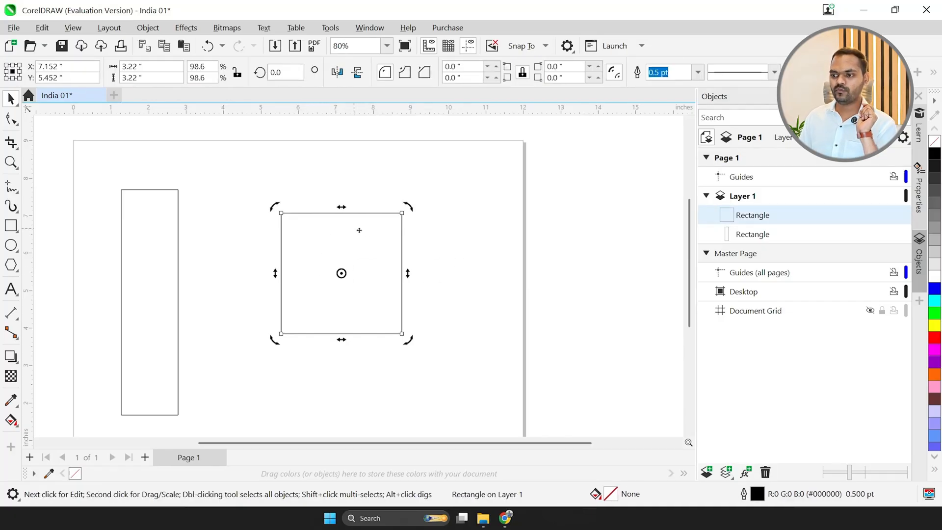
{"action": "left_click", "coordinate": [341, 249]}
{"action": "left_click", "coordinate": [349, 273]}
{"action": "left_click", "coordinate": [349, 272]}
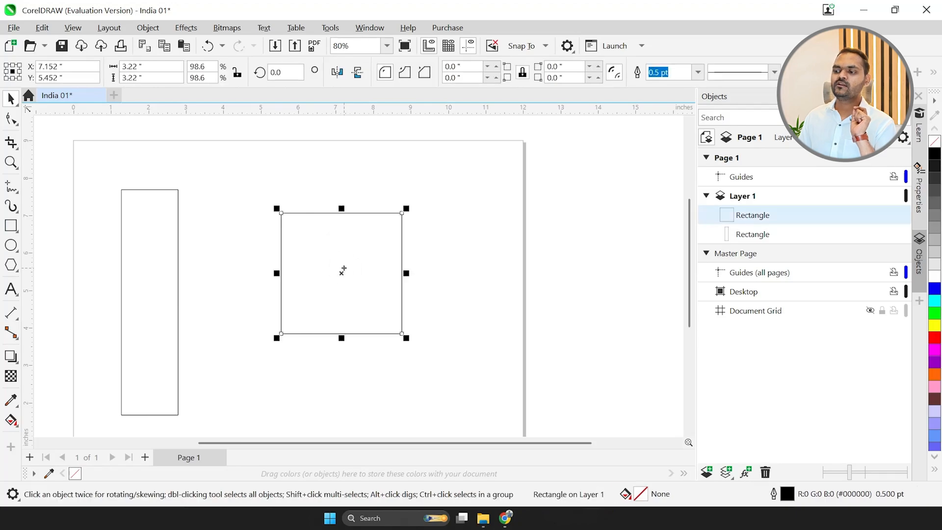
{"action": "left_click", "coordinate": [344, 249]}
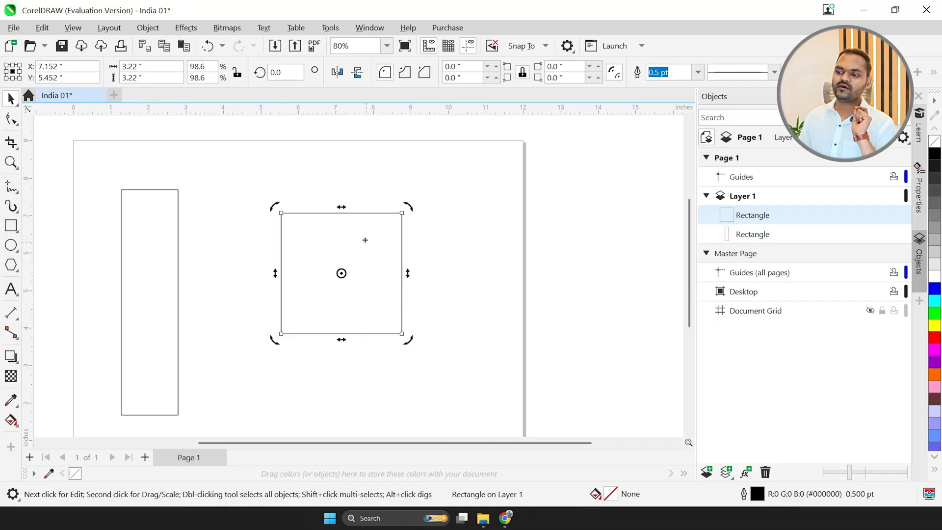
Skew the square freehand, first horizontally along its upper edge, and then vertically and horizontally along its other edges.
{"action": "left_click_drag", "start_coordinate": [341, 206], "coordinate": [417, 216]}
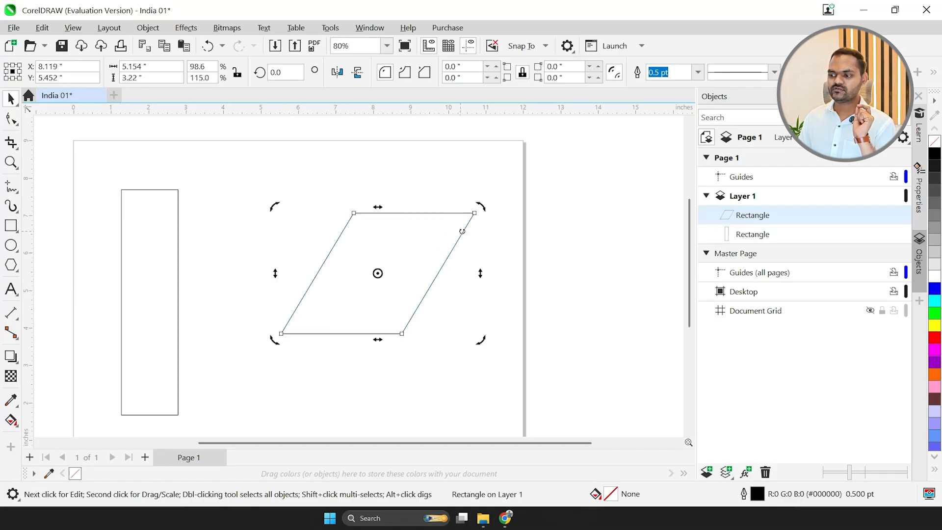
{"action": "left_click_drag", "start_coordinate": [480, 273], "coordinate": [491, 364]}
{"action": "left_click_drag", "start_coordinate": [290, 319], "coordinate": [290, 261]}
{"action": "left_click_drag", "start_coordinate": [377, 376], "coordinate": [300, 373]}
Undo all the horizontal and vertical skews of the square.
{"action": "key", "text": "ctrl+z"}
{"action": "key", "text": "ctrl+z"}
{"action": "key", "text": "ctrl+z"}
{"action": "key", "text": "ctrl+z"}
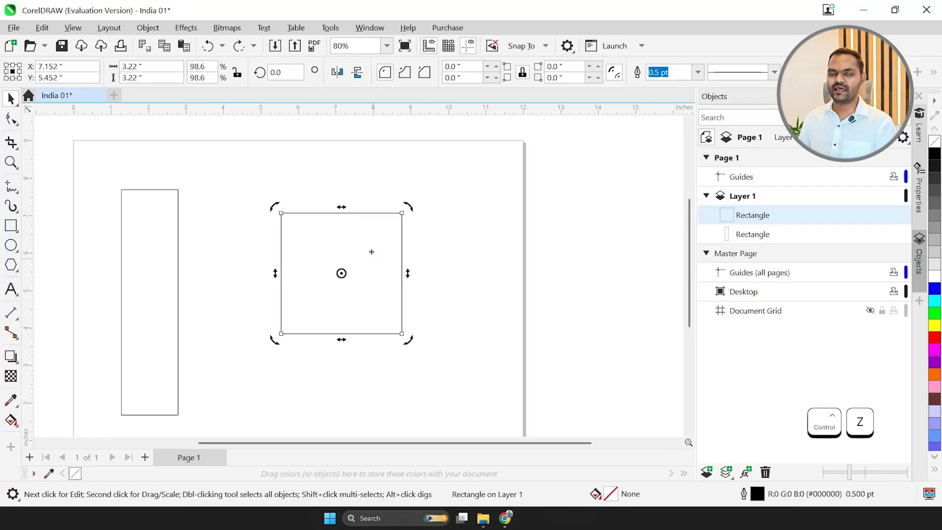
Skew the square horizontally and vertically into a slanted parallelogram about 7.36 by 2.95 inches, and deselect it.
{"action": "scroll", "coordinate": [356, 257], "scroll_direction": "down", "scroll_amount": 1}
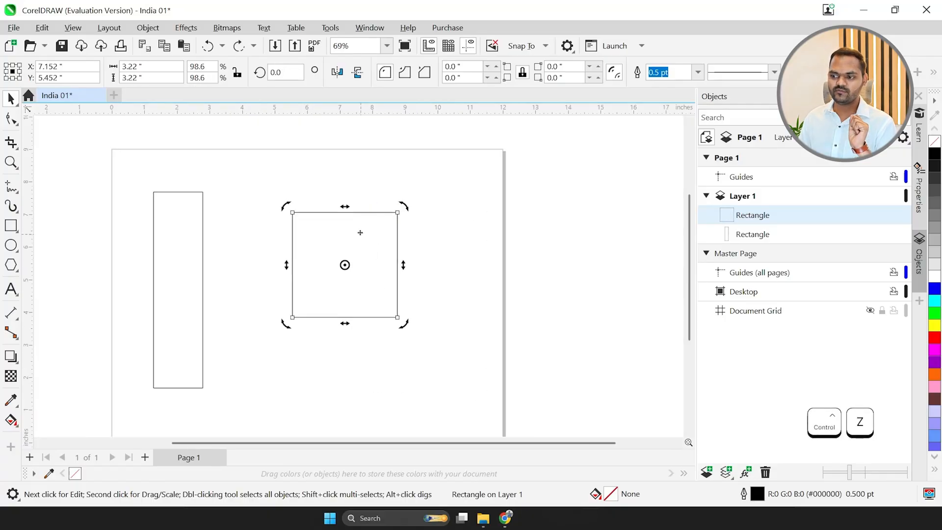
{"action": "left_click_drag", "start_coordinate": [346, 207], "coordinate": [488, 228]}
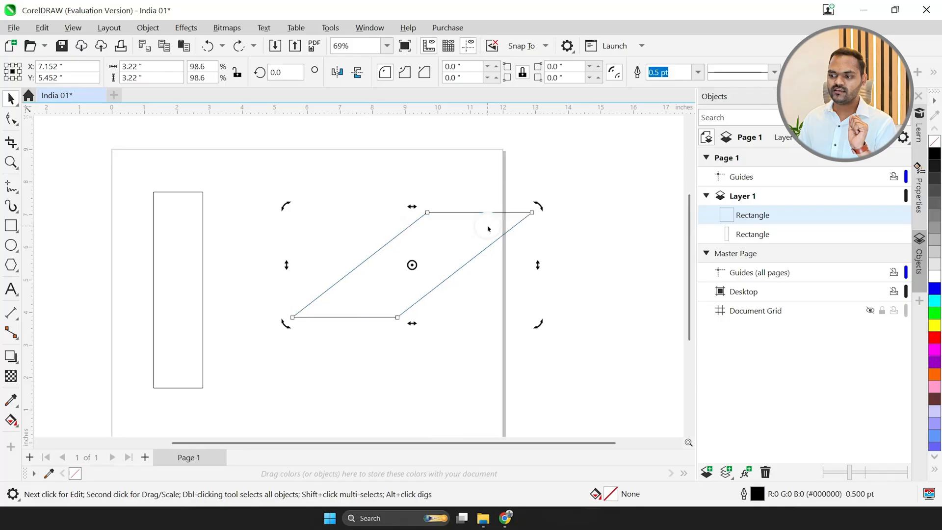
{"action": "left_click_drag", "start_coordinate": [538, 265], "coordinate": [539, 337]}
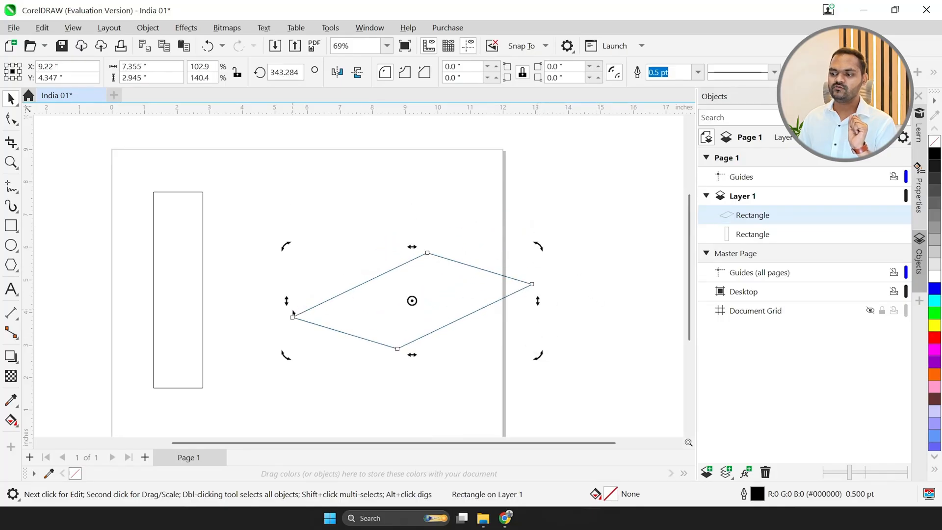
{"action": "scroll", "coordinate": [293, 314], "scroll_direction": "down", "scroll_amount": 1}
{"action": "left_click", "coordinate": [513, 319]}
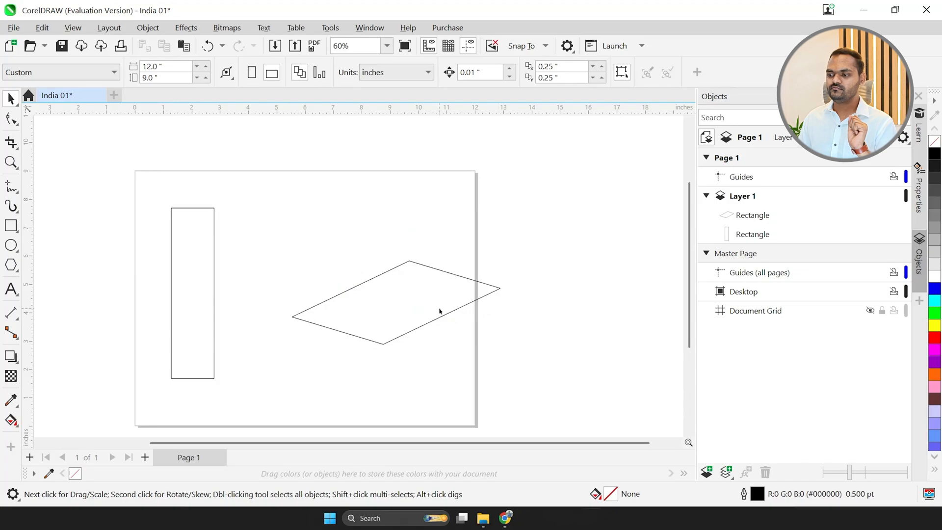
Move the skewed shape fully onto the page, centred at about X 7.61 and Y 4.69 inches, and deselect it.
{"action": "left_click_drag", "start_coordinate": [439, 311], "coordinate": [393, 301]}
{"action": "left_click", "coordinate": [445, 351]}
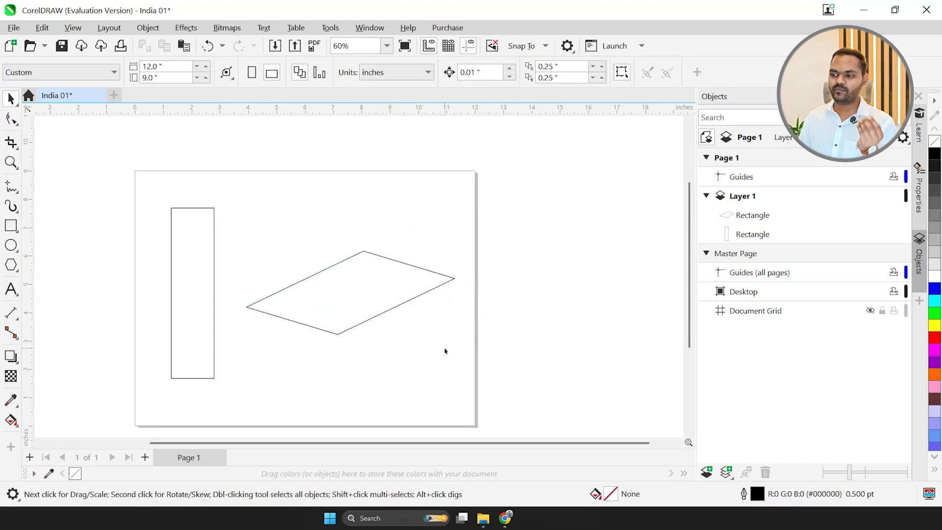
{"action": "scroll", "coordinate": [374, 294], "scroll_direction": "up", "scroll_amount": 3}
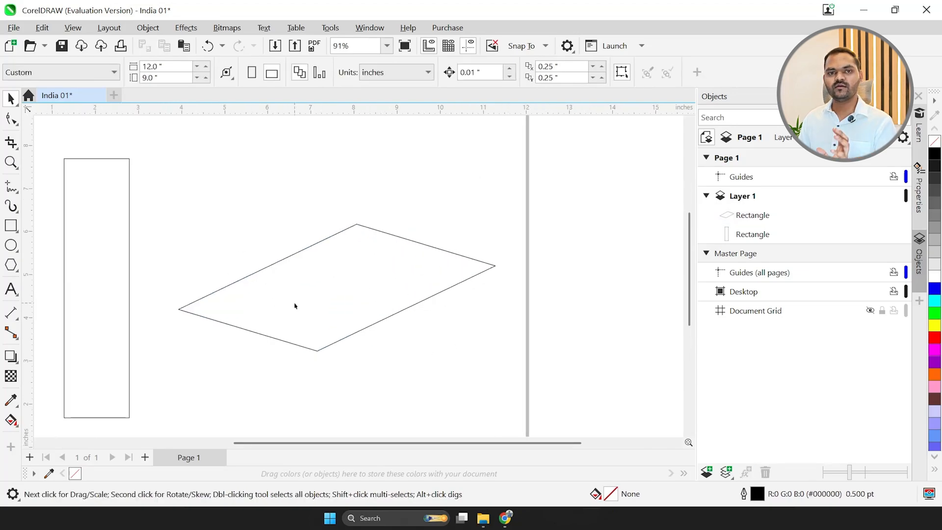
{"action": "scroll", "coordinate": [295, 305], "scroll_direction": "down", "scroll_amount": 1}
{"action": "scroll", "coordinate": [305, 332], "scroll_direction": "up", "scroll_amount": 1}
Reselect the skewed shape and undo its move and skews.
{"action": "left_click", "coordinate": [319, 321]}
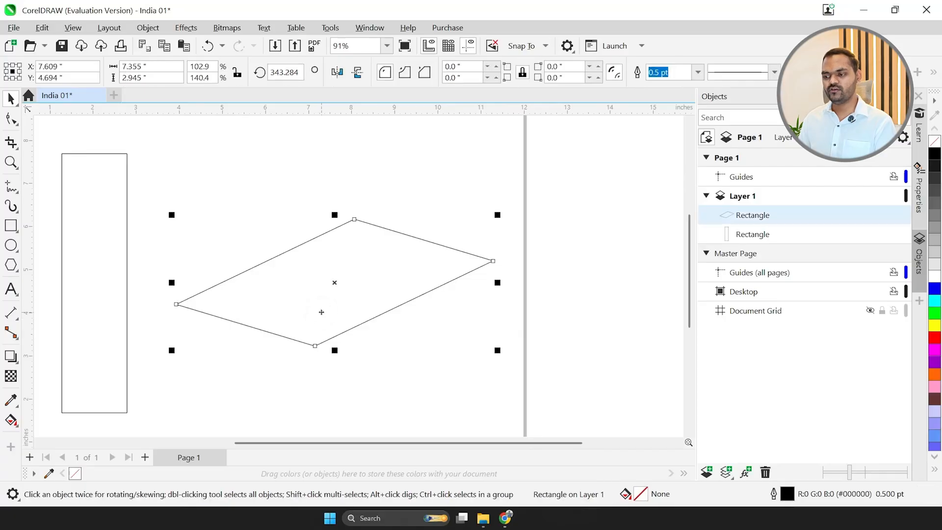
{"action": "scroll", "coordinate": [343, 299], "scroll_direction": "down", "scroll_amount": 2}
{"action": "scroll", "coordinate": [367, 302], "scroll_direction": "down", "scroll_amount": 1}
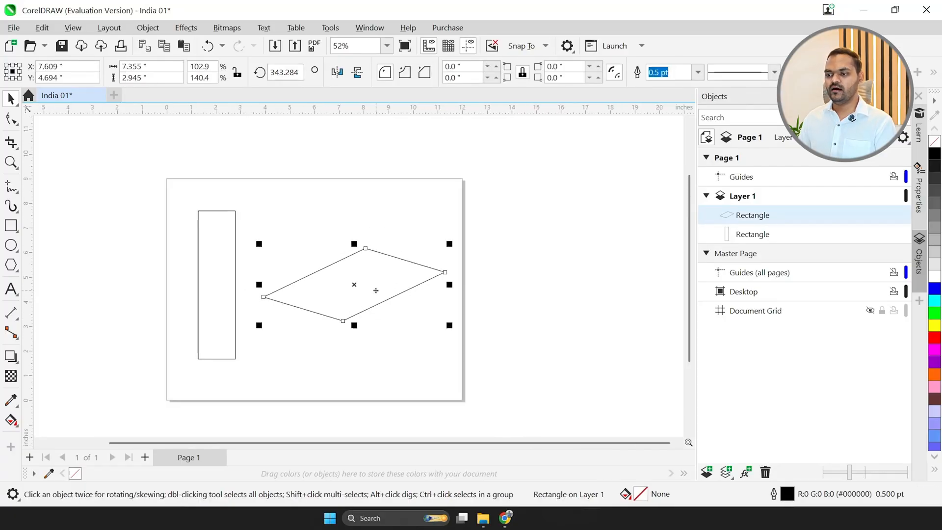
{"action": "key", "text": "ctrl+z"}
{"action": "key", "text": "ctrl+z"}
Move the tall rectangle closer to the square, centred at about X 3.19 and Y 5.13 inches.
{"action": "scroll", "coordinate": [402, 280], "scroll_direction": "down", "scroll_amount": 1}
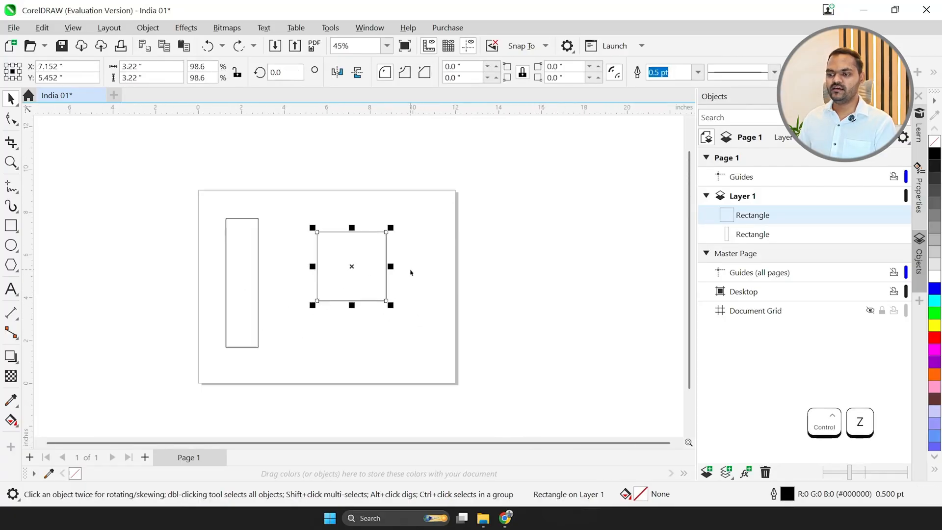
{"action": "scroll", "coordinate": [412, 269], "scroll_direction": "down", "scroll_amount": 1}
{"action": "left_click", "coordinate": [278, 263]}
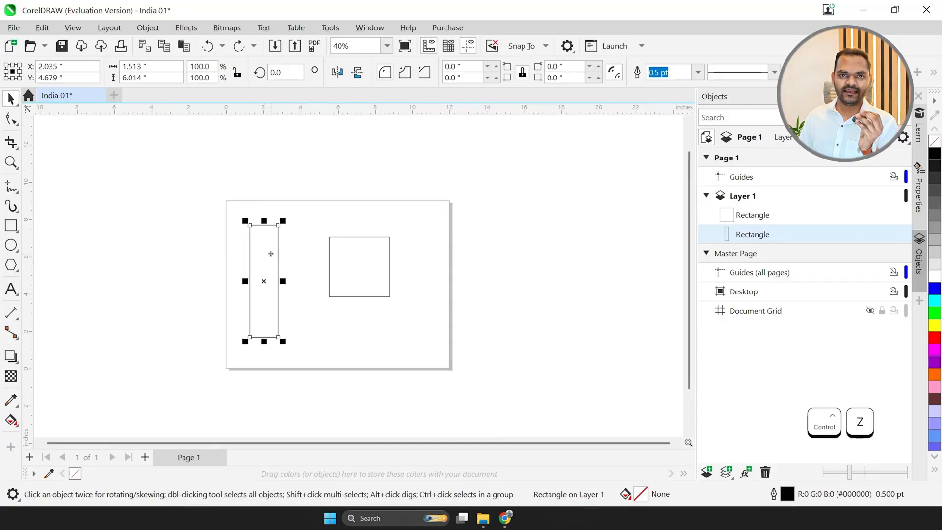
{"action": "left_click_drag", "start_coordinate": [270, 261], "coordinate": [288, 250]}
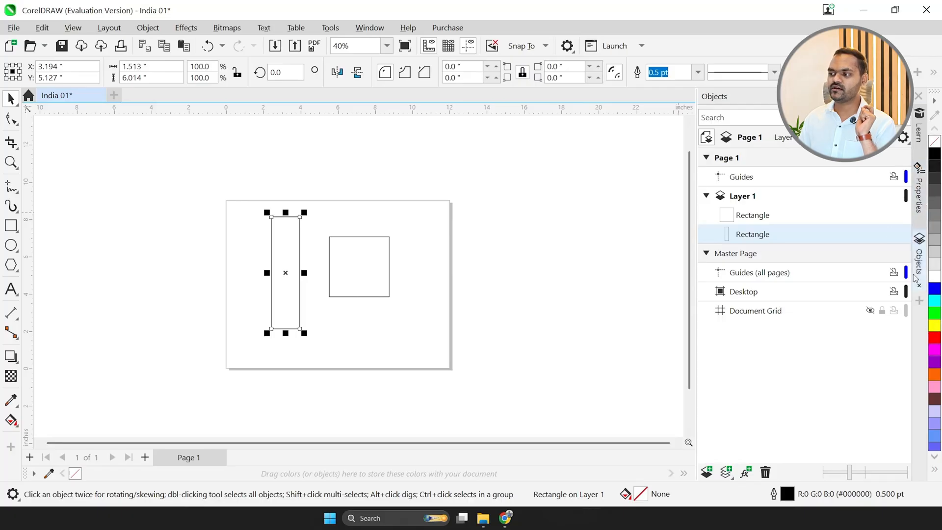
Fill the tall rectangle with dark grey (#333333), change it to blue (#0000FF), and change it to orange (#FF6600).
{"action": "left_click", "coordinate": [935, 179]}
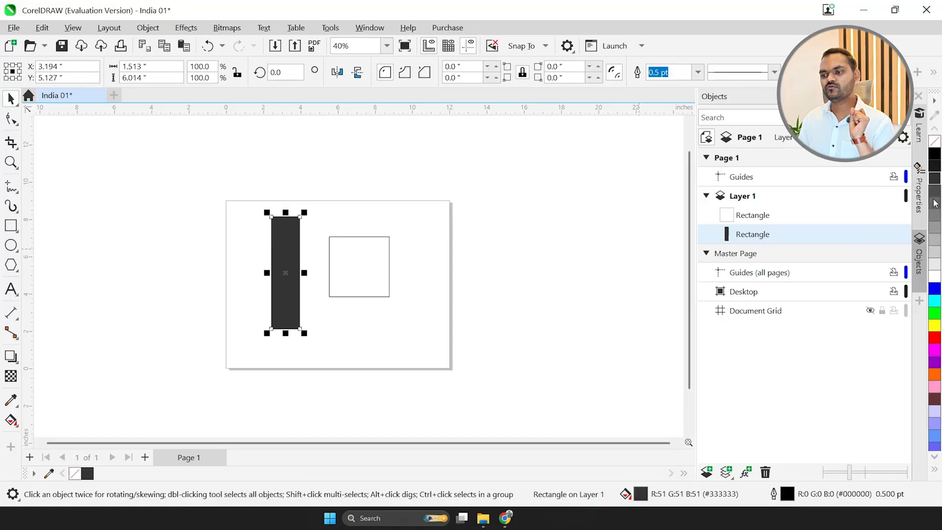
{"action": "left_click", "coordinate": [934, 289]}
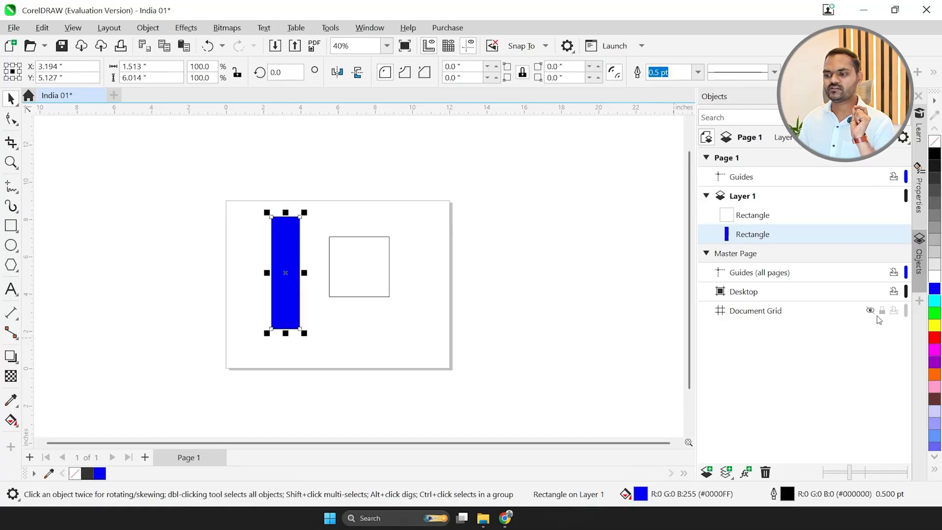
{"action": "left_click", "coordinate": [932, 374]}
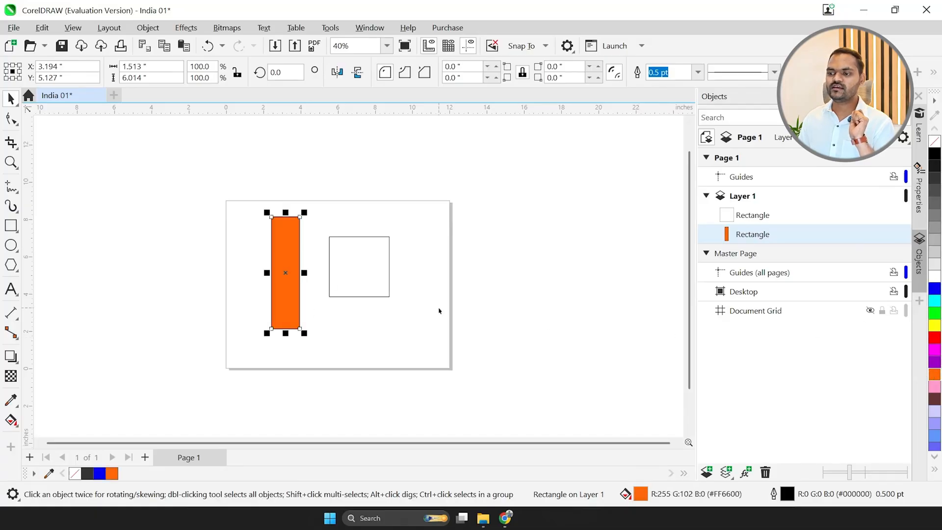
Fill the square with black, and delete the tall orange rectangle.
{"action": "left_click", "coordinate": [354, 246]}
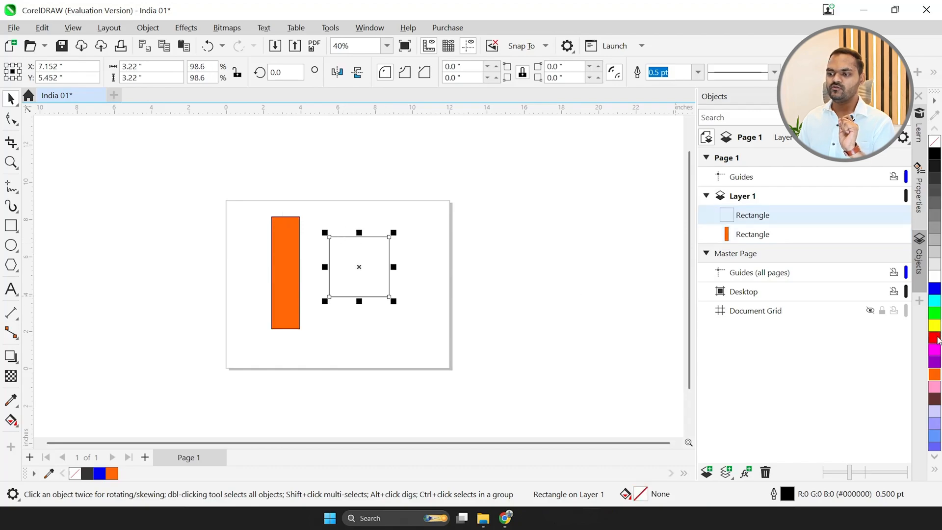
{"action": "left_click", "coordinate": [935, 155]}
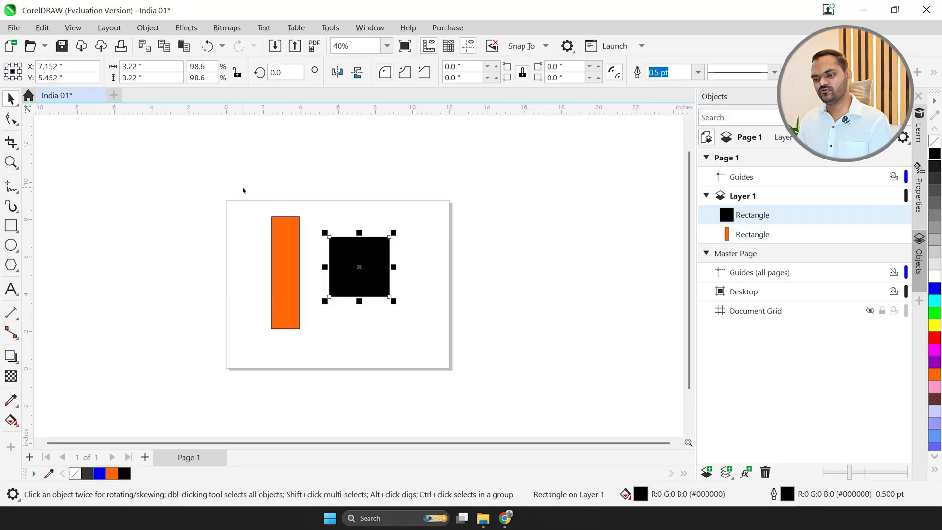
{"action": "scroll", "coordinate": [243, 190], "scroll_direction": "down", "scroll_amount": 1}
{"action": "left_click_drag", "start_coordinate": [232, 190], "coordinate": [308, 349]}
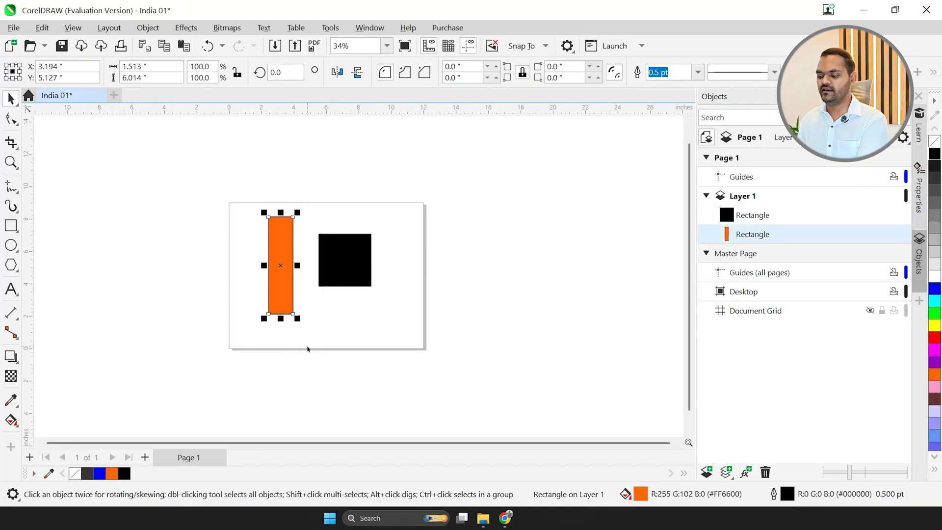
{"action": "key", "text": "Delete"}
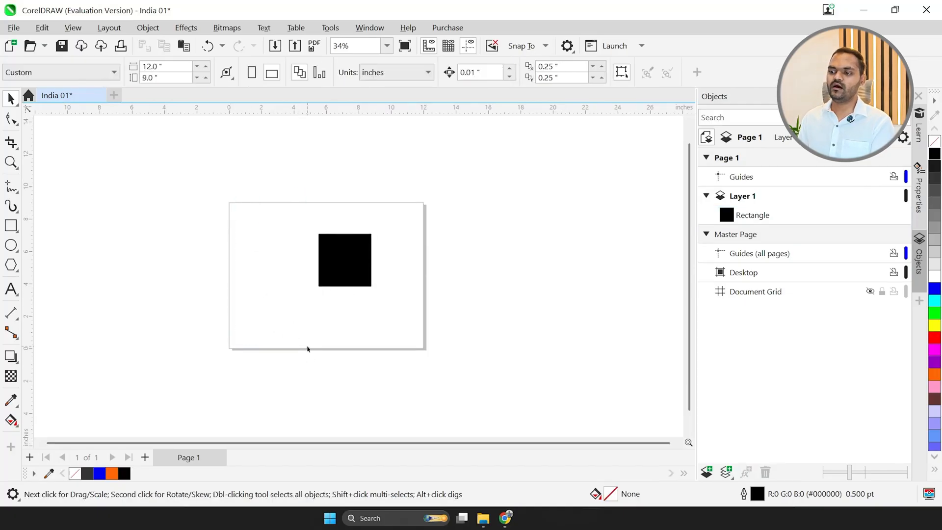
Scale the black square down proportionally to about 1.46 inches and move it just inside the page's upper-left corner.
{"action": "left_click", "coordinate": [344, 258]}
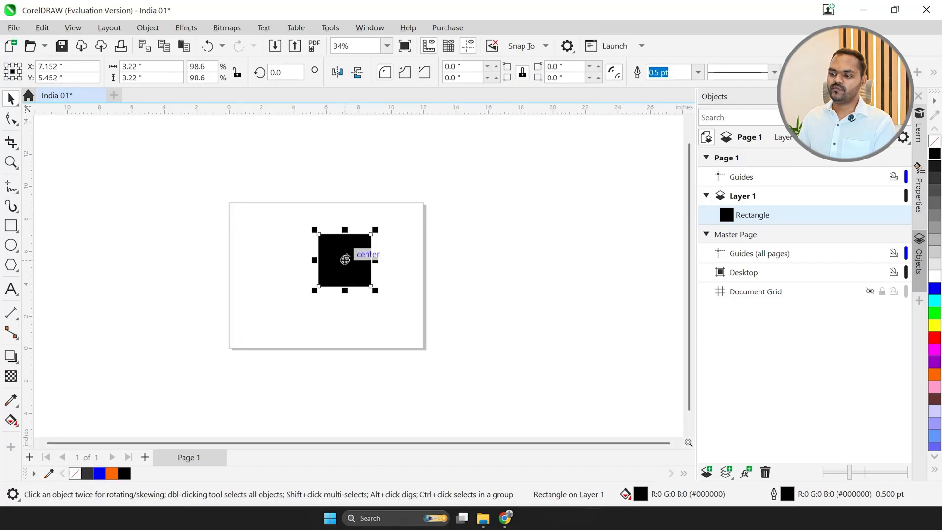
{"action": "left_click_drag", "start_coordinate": [375, 291], "coordinate": [356, 295]}
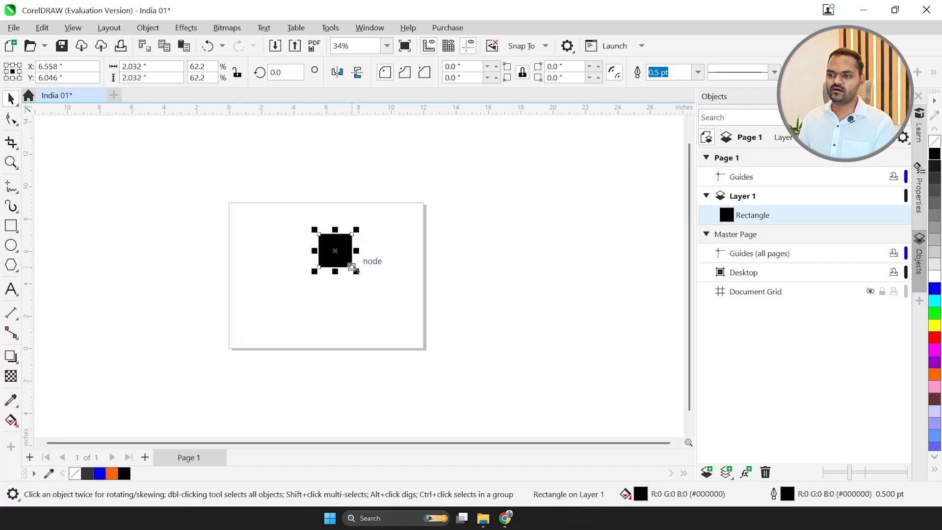
{"action": "left_click_drag", "start_coordinate": [352, 267], "coordinate": [250, 225]}
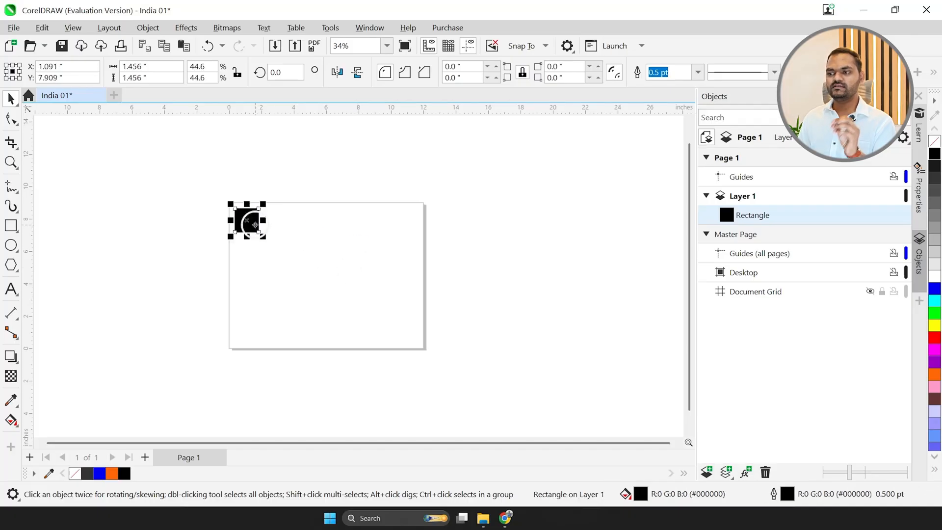
Place a copy of the black square directly to its right on the same level, centred at about X 2.7 inches.
{"action": "scroll", "coordinate": [220, 193], "scroll_direction": "up", "scroll_amount": 4}
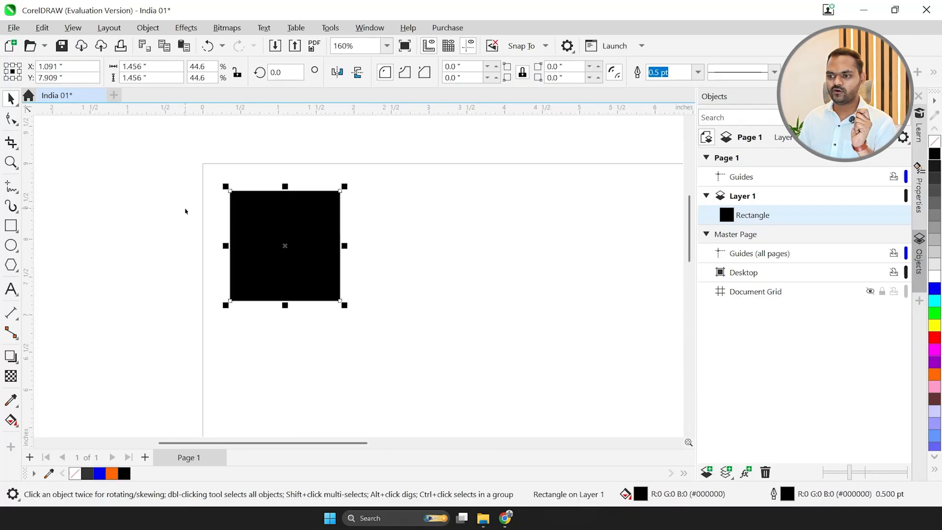
{"action": "scroll", "coordinate": [250, 257], "scroll_direction": "down", "scroll_amount": 2}
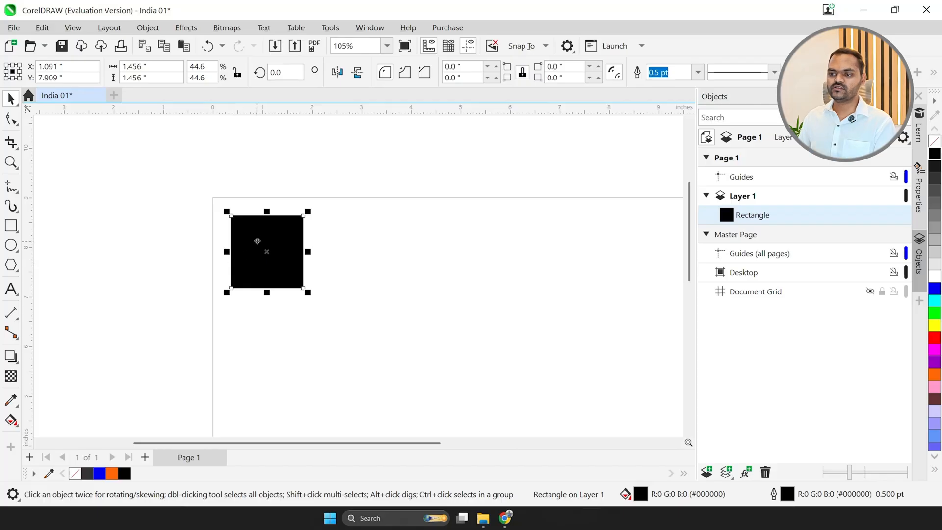
{"action": "left_click_drag", "start_coordinate": [259, 239], "coordinate": [337, 240]}
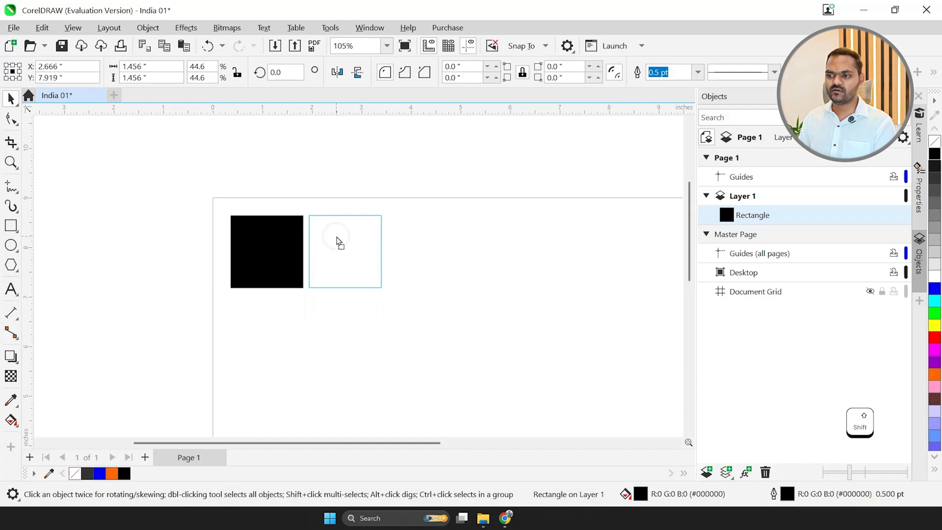
{"action": "left_click_drag", "start_coordinate": [358, 240], "coordinate": [337, 238]}
{"action": "right_click", "coordinate": [339, 241]}
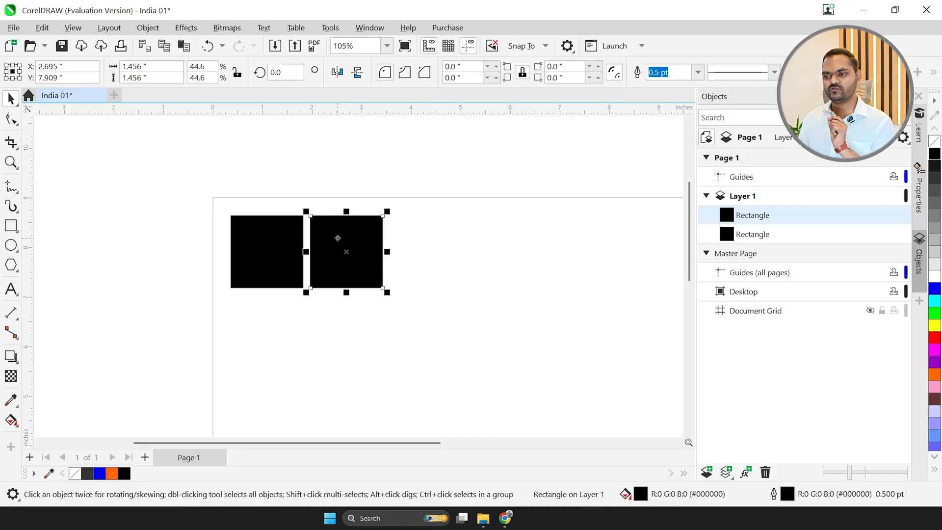
Repeat the last duplication four times to make a row of six evenly spaced black squares.
{"action": "scroll", "coordinate": [159, 235], "scroll_direction": "down", "scroll_amount": 3}
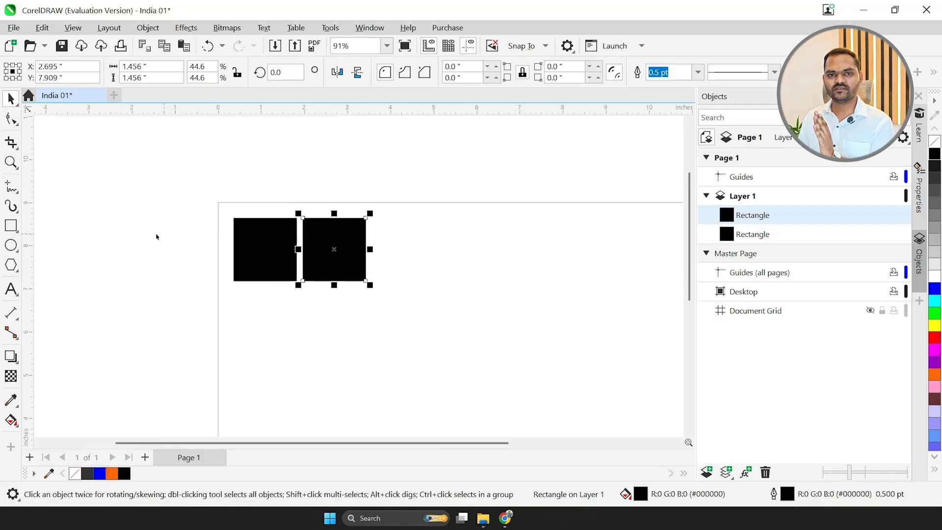
{"action": "scroll", "coordinate": [246, 260], "scroll_direction": "up", "scroll_amount": 2}
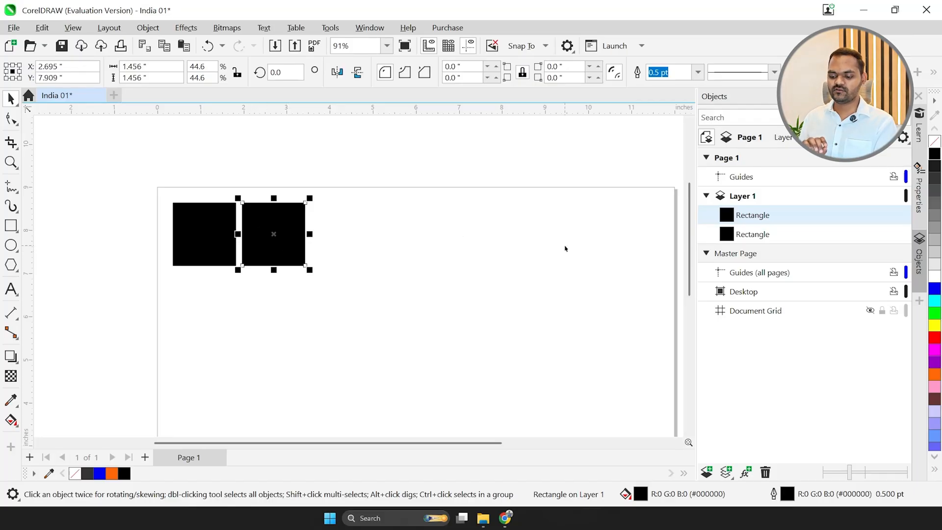
{"action": "key", "text": "ctrl"}
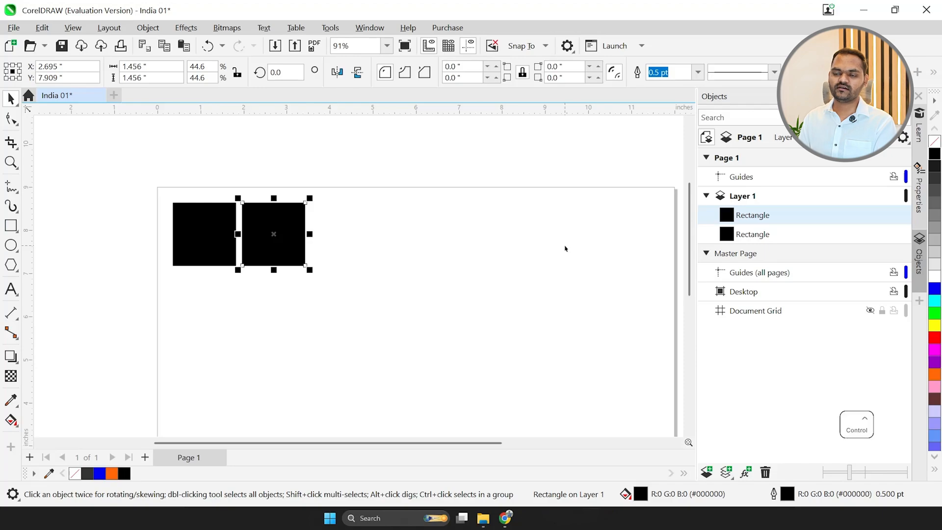
{"action": "key", "text": "ctrl+r"}
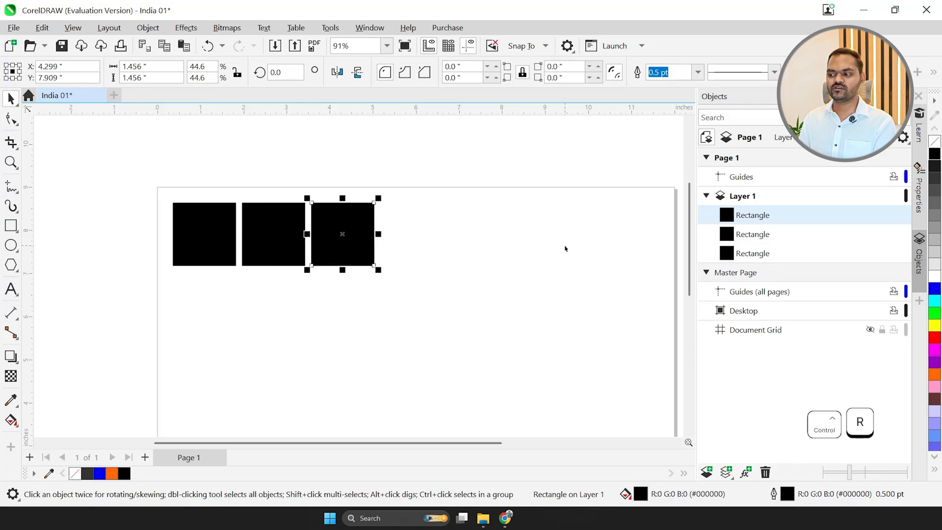
{"action": "key", "text": "ctrl+r"}
{"action": "key", "text": "ctrl+r"}
{"action": "key", "text": "ctrl+r"}
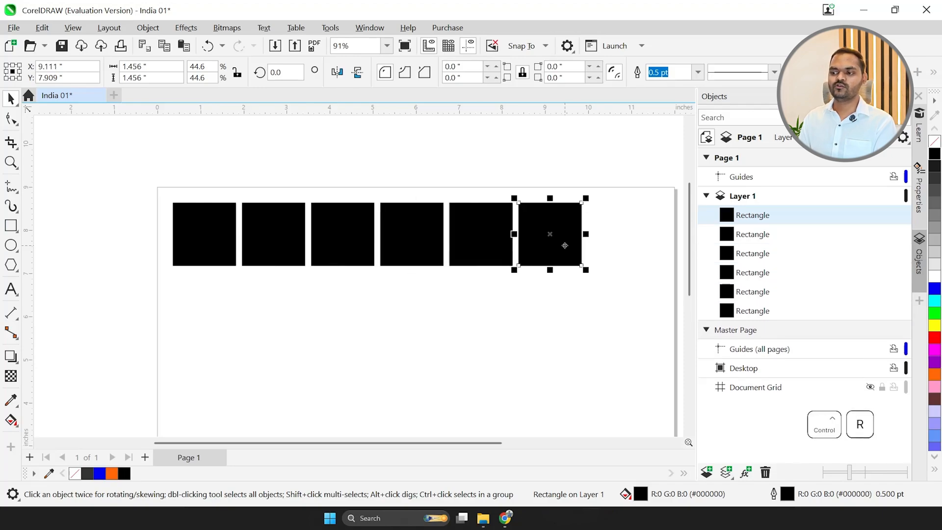
Repeat the last duplication twice more to extend the row to eight evenly spaced black squares.
{"action": "key", "text": "ctrl+r"}
{"action": "key", "text": "ctrl+r"}
{"action": "scroll", "coordinate": [559, 244], "scroll_direction": "down", "scroll_amount": 3}
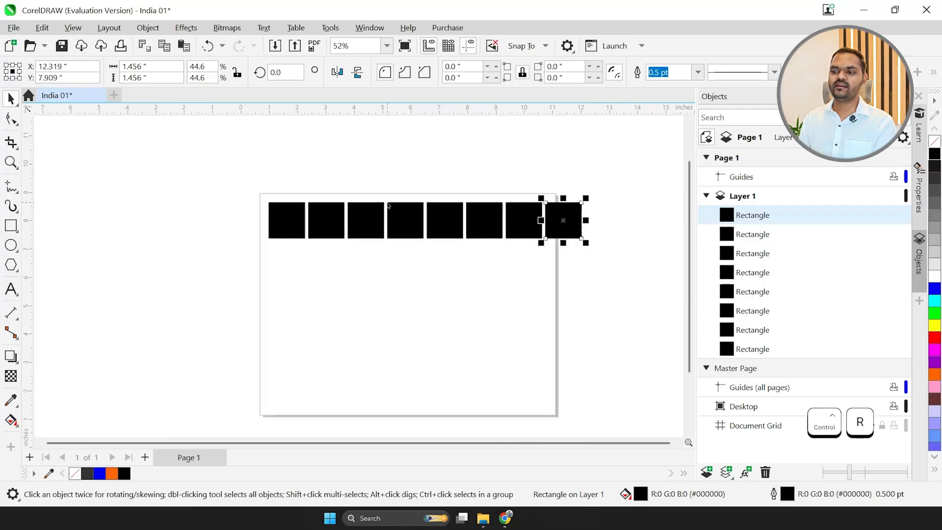
{"action": "scroll", "coordinate": [452, 253], "scroll_direction": "right", "scroll_amount": 2}
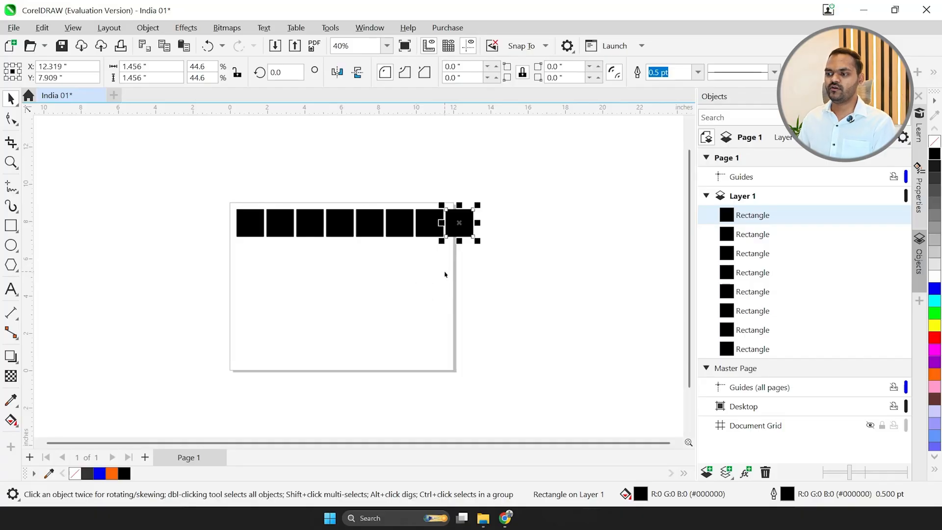
{"action": "left_click", "coordinate": [484, 269]}
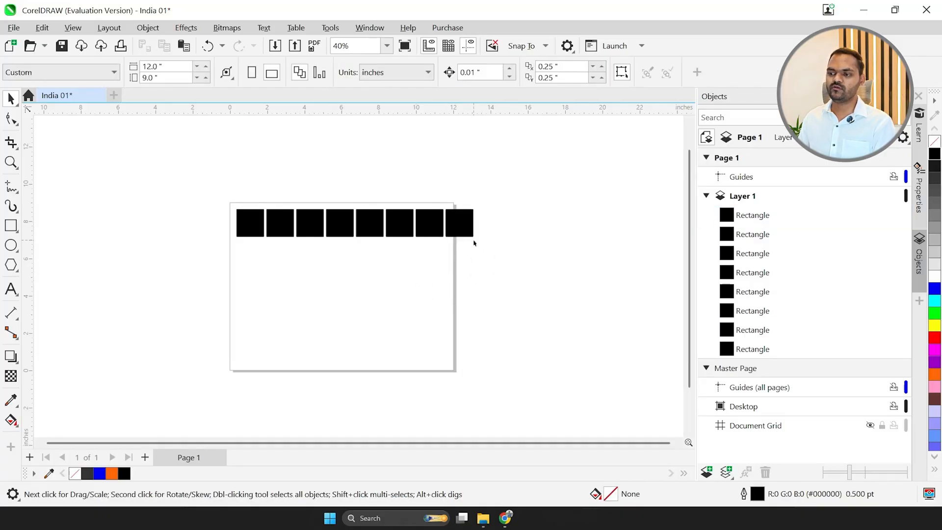
Move the eighth square above the page, shift it farther by repeating that move eight times, and delete it.
{"action": "left_click_drag", "start_coordinate": [466, 227], "coordinate": [308, 174]}
{"action": "key", "text": "ctrl+r"}
{"action": "key", "text": "ctrl+r"}
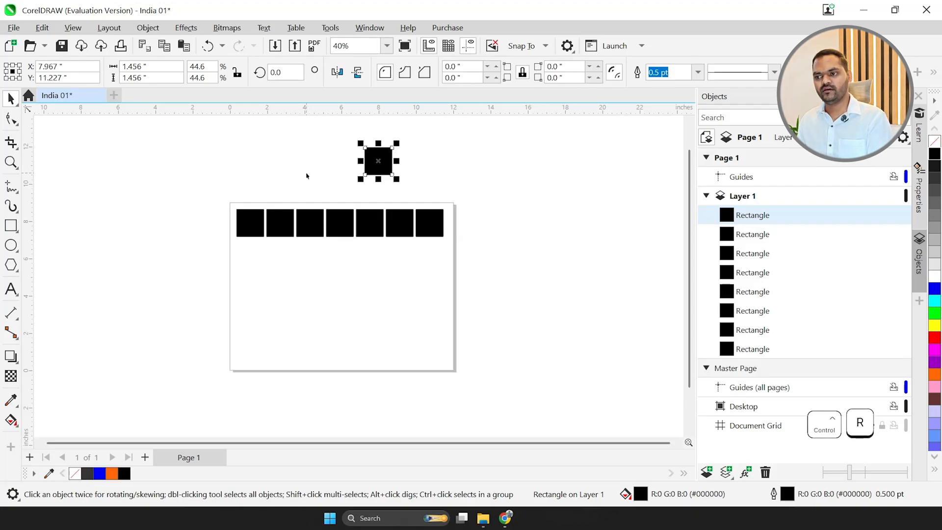
{"action": "key", "text": "ctrl+r"}
{"action": "key", "text": "ctrl+r"}
{"action": "key", "text": "ctrl+r"}
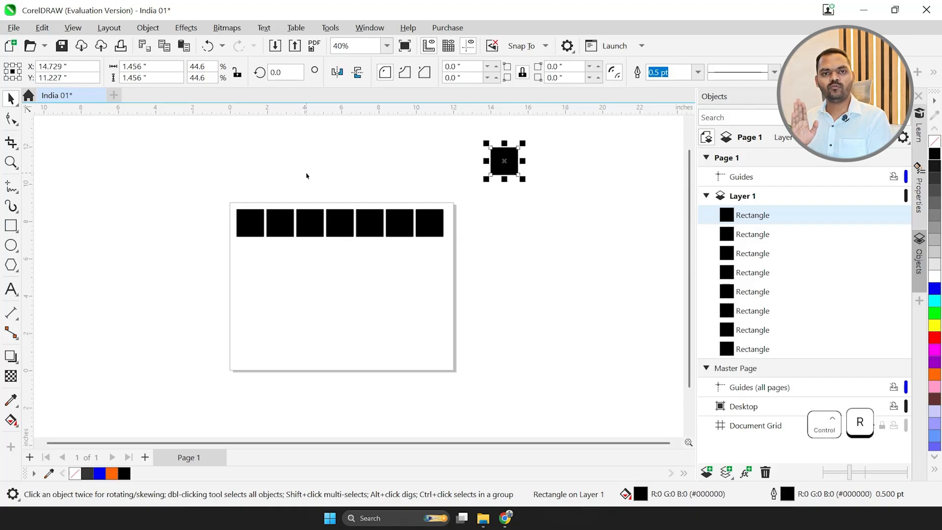
{"action": "key", "text": "ctrl+r"}
{"action": "key", "text": "ctrl+r"}
{"action": "key", "text": "ctrl+r"}
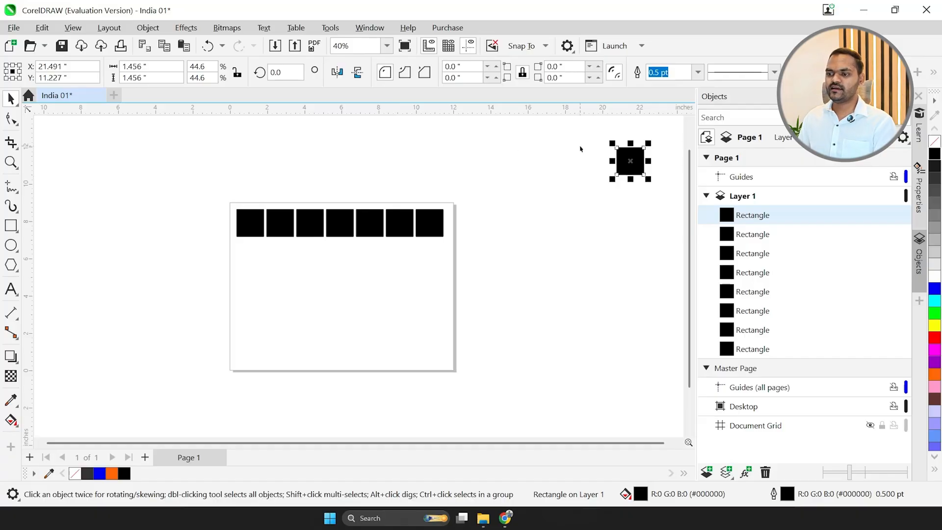
{"action": "key", "text": "Delete"}
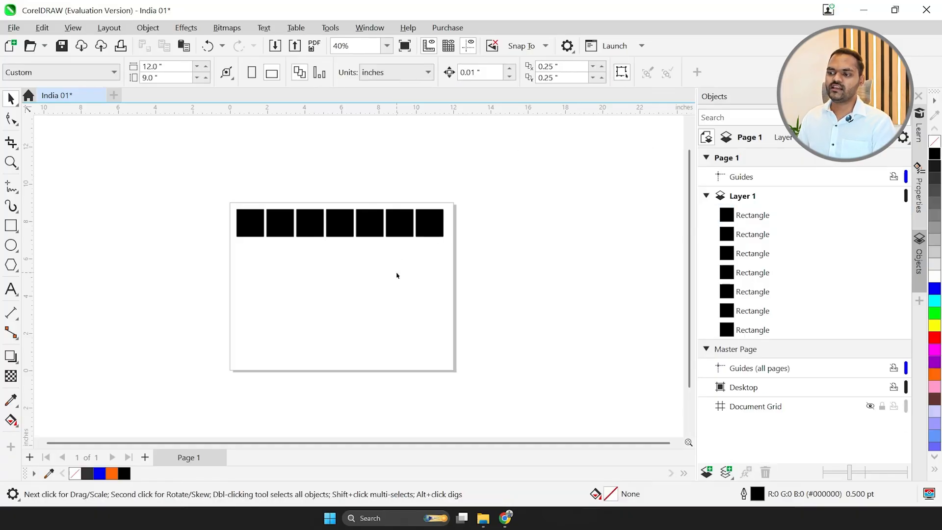
Select the three middle squares of the row, try moving them together above the page, and undo the move.
{"action": "left_click_drag", "start_coordinate": [541, 312], "coordinate": [177, 174]}
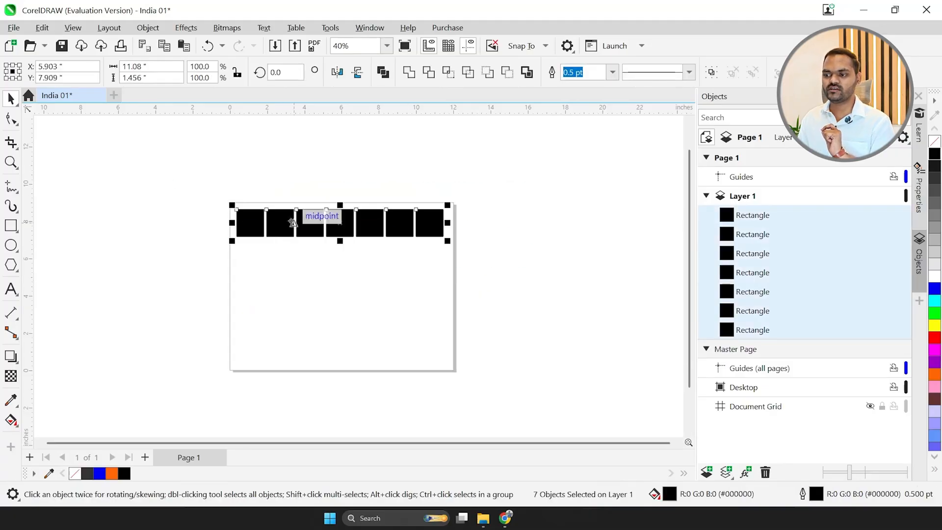
{"action": "left_click_drag", "start_coordinate": [285, 158], "coordinate": [399, 261]}
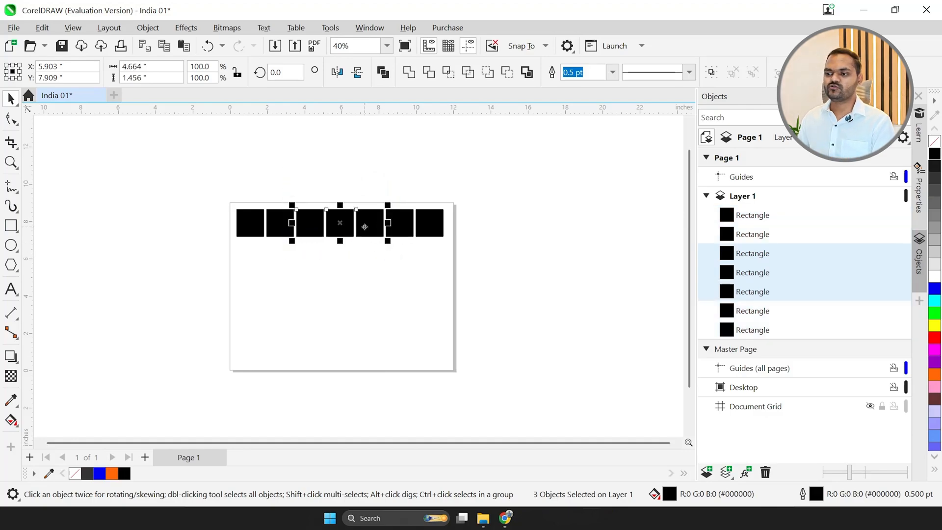
{"action": "left_click_drag", "start_coordinate": [364, 227], "coordinate": [361, 156]}
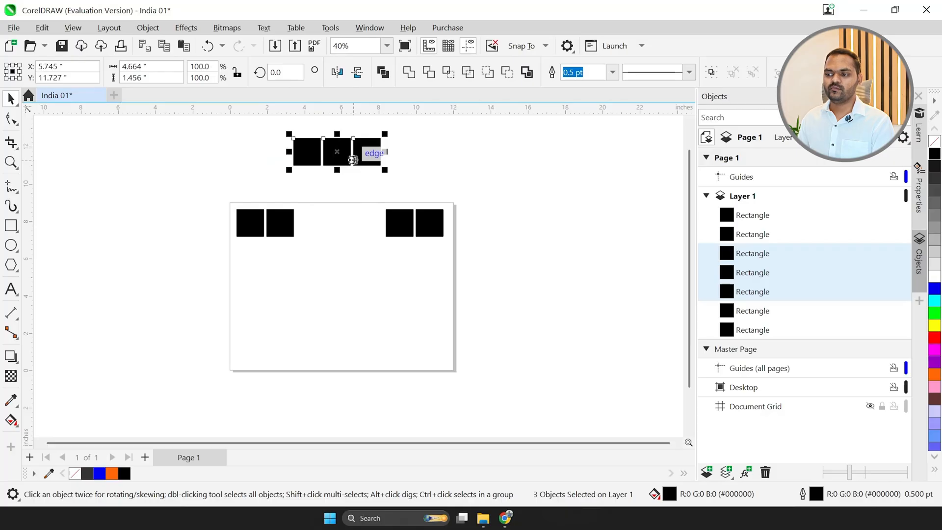
{"action": "key", "text": "ctrl+z"}
Add the sixth square to the selection, try moving the four squares above the page, and undo the move.
{"action": "left_click", "coordinate": [400, 223], "text": "shift"}
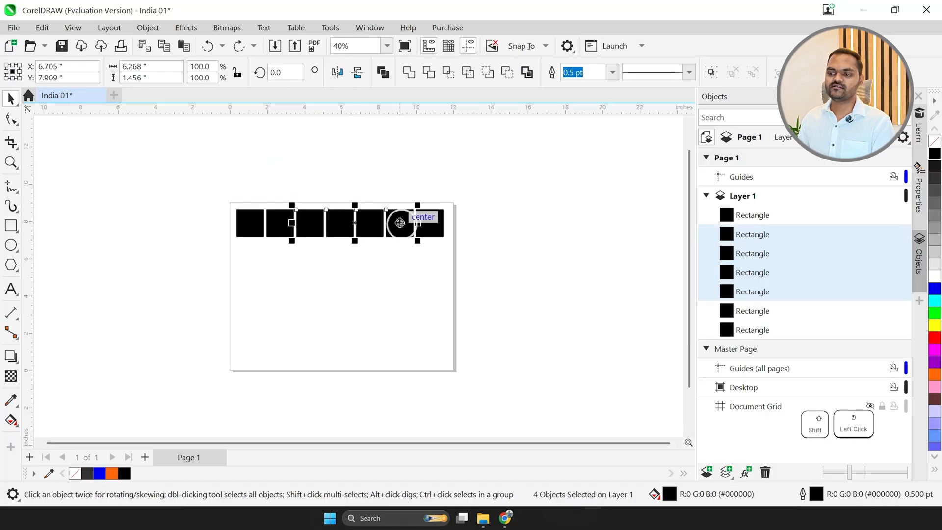
{"action": "left_click_drag", "start_coordinate": [400, 223], "coordinate": [385, 180]}
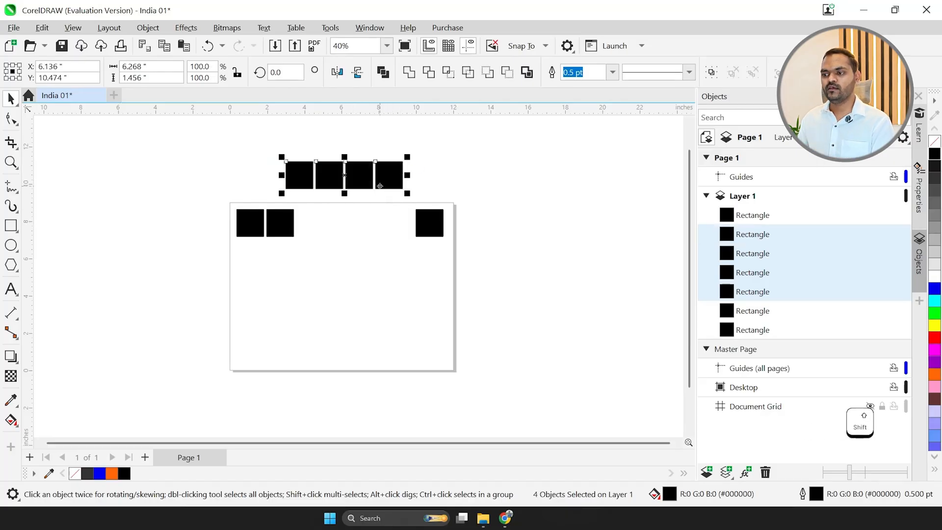
{"action": "key", "text": "ctrl+z"}
{"action": "left_click", "coordinate": [485, 260]}
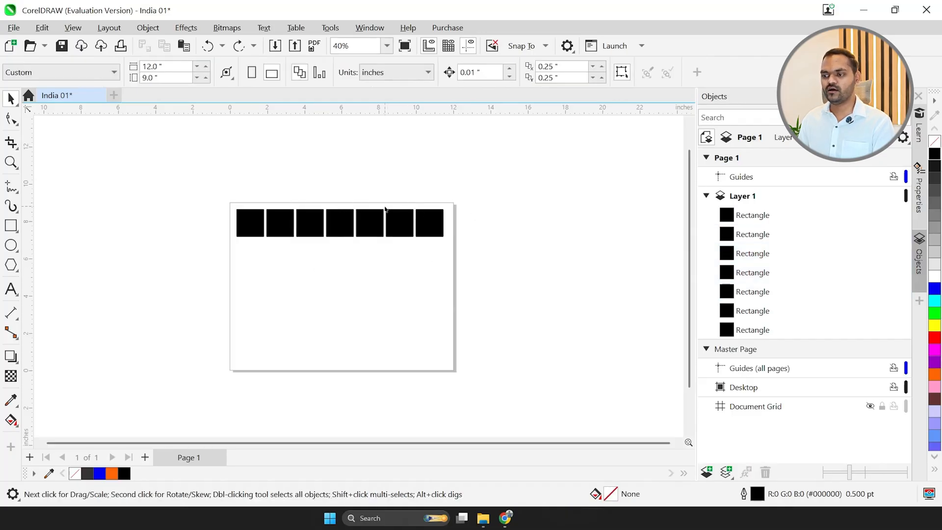
Select all seven squares in the row and group them.
{"action": "left_click_drag", "start_coordinate": [206, 186], "coordinate": [500, 298]}
{"action": "key", "text": "ctrl"}
{"action": "mouse_move", "coordinate": [369, 216]}
{"action": "left_mouse_down"}
{"action": "mouse_move", "coordinate": [372, 202]}
{"action": "mouse_move", "coordinate": [370, 210]}
{"action": "left_mouse_up"}
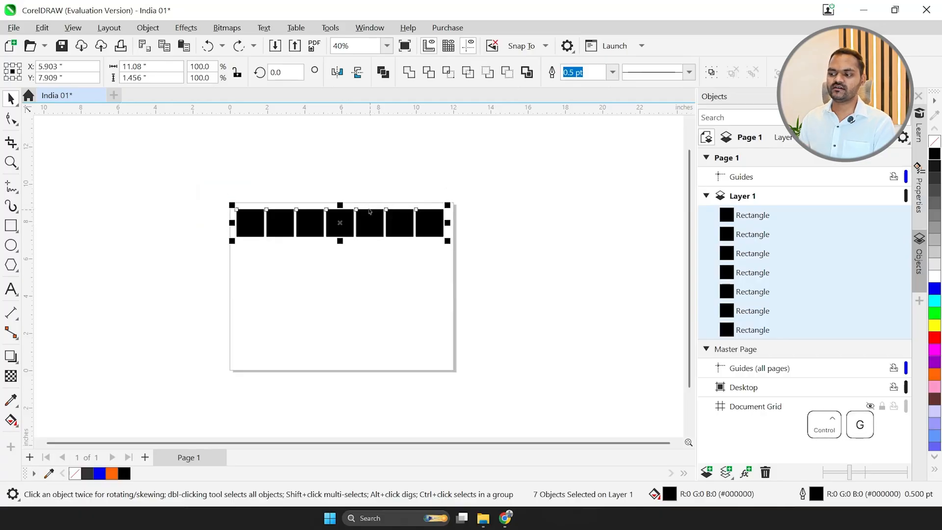
{"action": "key", "text": "ctrl+g"}
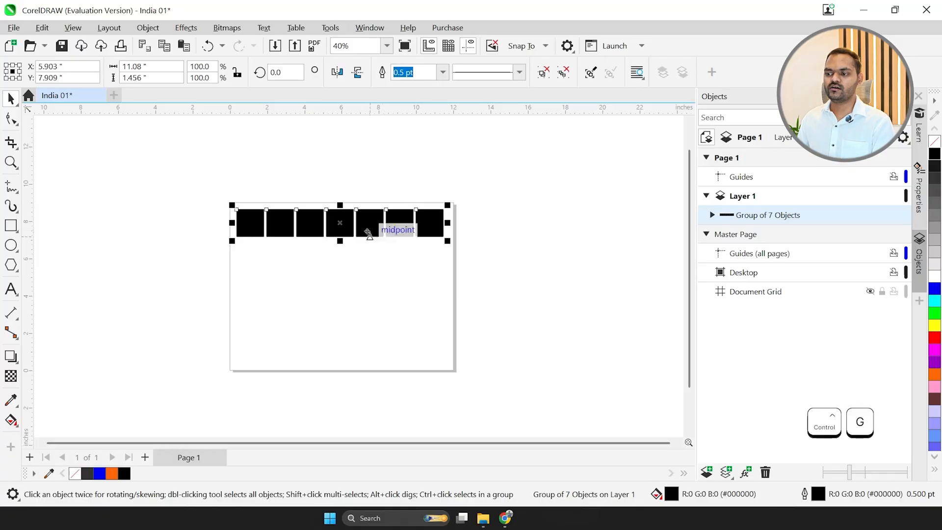
Move the grouped row above the page and back to the page's upper-left corner, centred at about X 5.81, Y 7.95 inches.
{"action": "left_click", "coordinate": [377, 278]}
{"action": "left_click_drag", "start_coordinate": [346, 224], "coordinate": [374, 166]}
{"action": "left_click_drag", "start_coordinate": [302, 174], "coordinate": [248, 223]}
{"action": "left_click", "coordinate": [225, 200]}
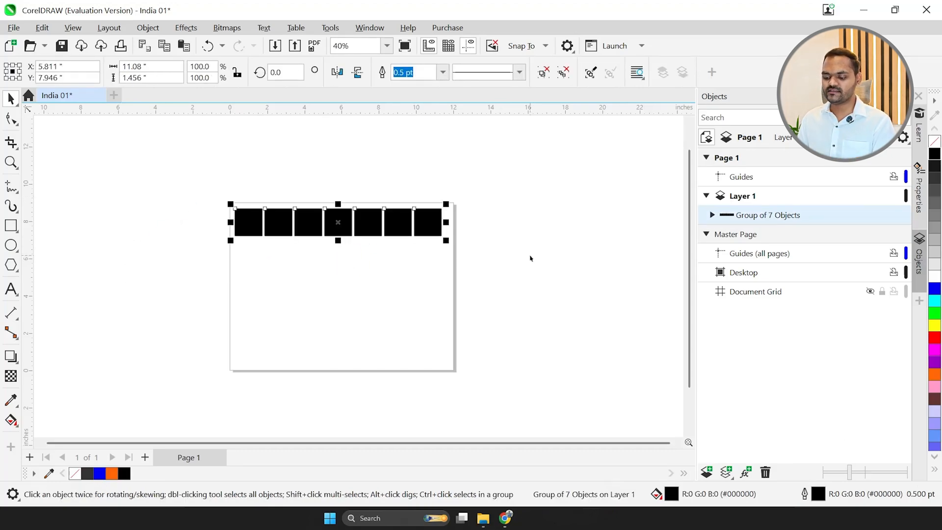
Ungroup the row and move its fourth, fifth, sixth and seventh squares individually to scattered positions.
{"action": "key", "text": "ctrl"}
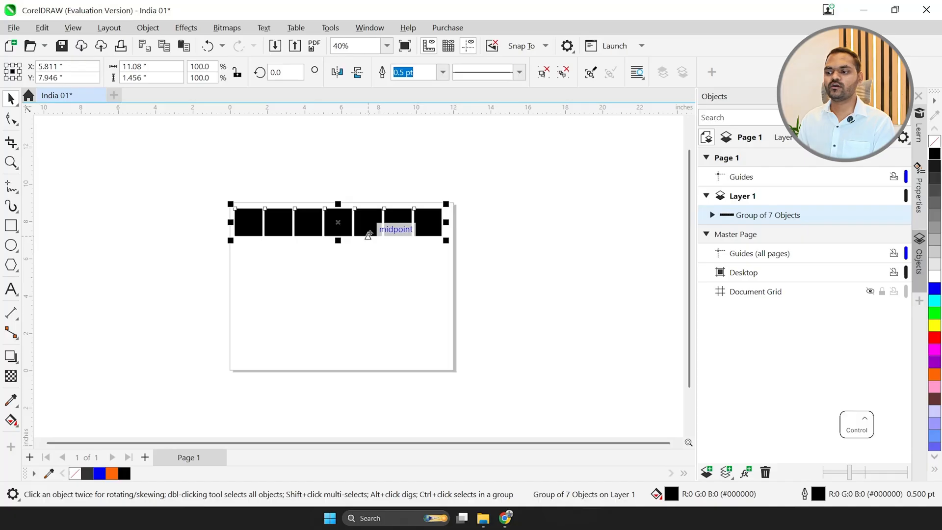
{"action": "key", "text": "ctrl+u"}
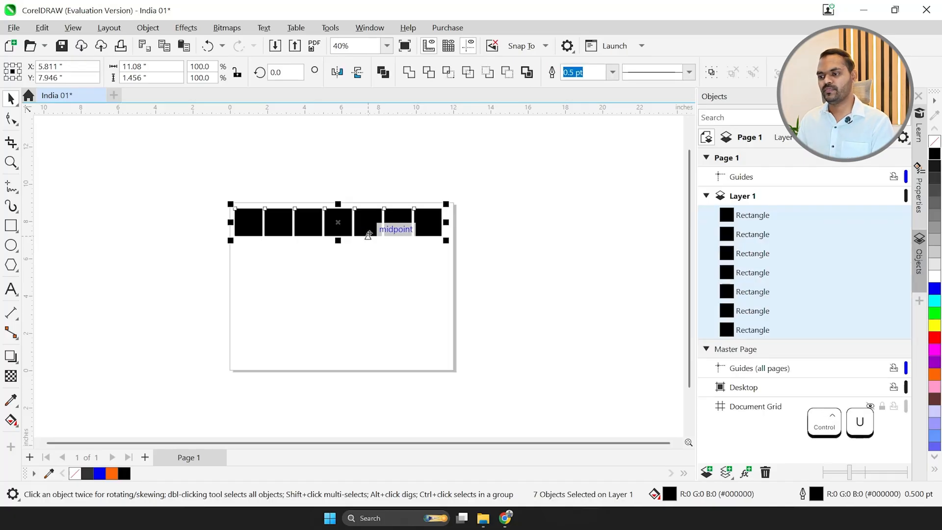
{"action": "left_click", "coordinate": [334, 269]}
{"action": "left_click", "coordinate": [342, 222]}
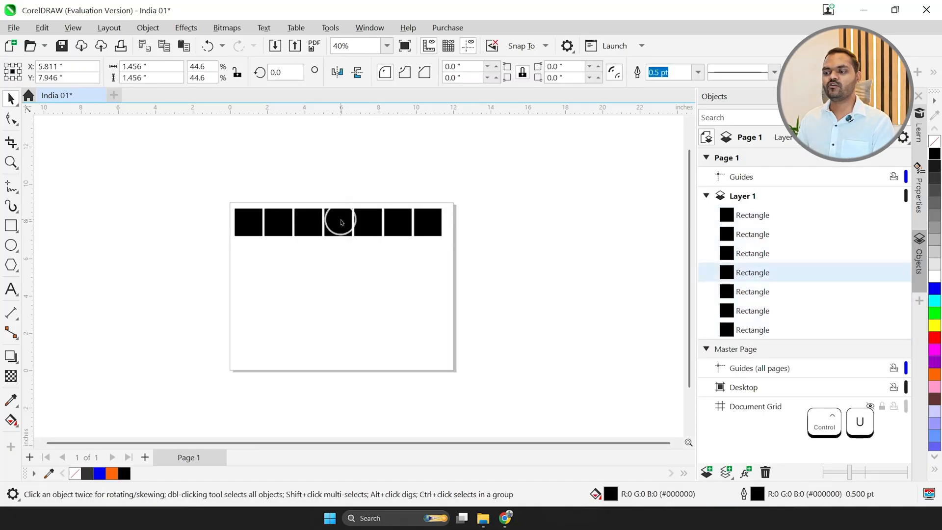
{"action": "left_click_drag", "start_coordinate": [341, 222], "coordinate": [337, 159]}
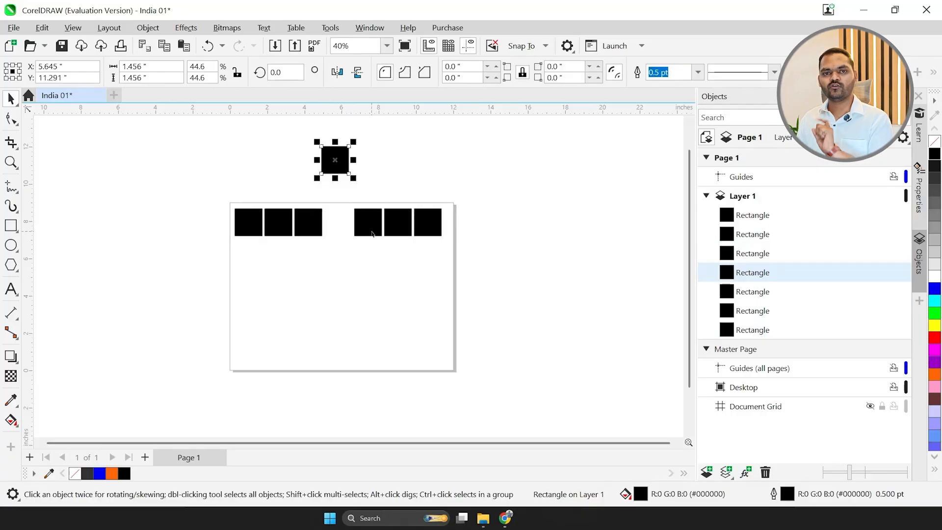
{"action": "left_click_drag", "start_coordinate": [369, 234], "coordinate": [313, 278]}
{"action": "left_click_drag", "start_coordinate": [398, 227], "coordinate": [413, 182]}
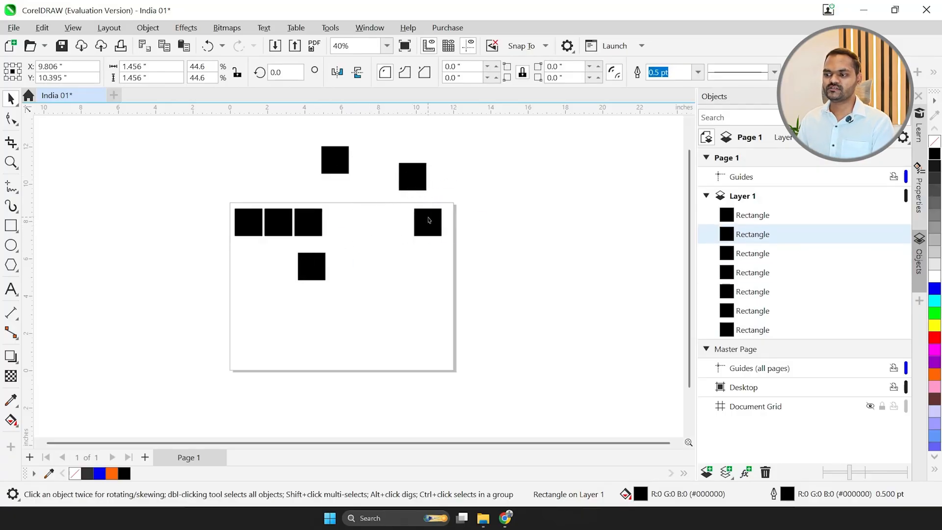
{"action": "left_click_drag", "start_coordinate": [418, 216], "coordinate": [454, 231]}
Undo the four individual square moves and group all seven squares again.
{"action": "key", "text": "ctrl+z"}
{"action": "key", "text": "ctrl+z"}
{"action": "key", "text": "ctrl+z"}
{"action": "key", "text": "ctrl+z"}
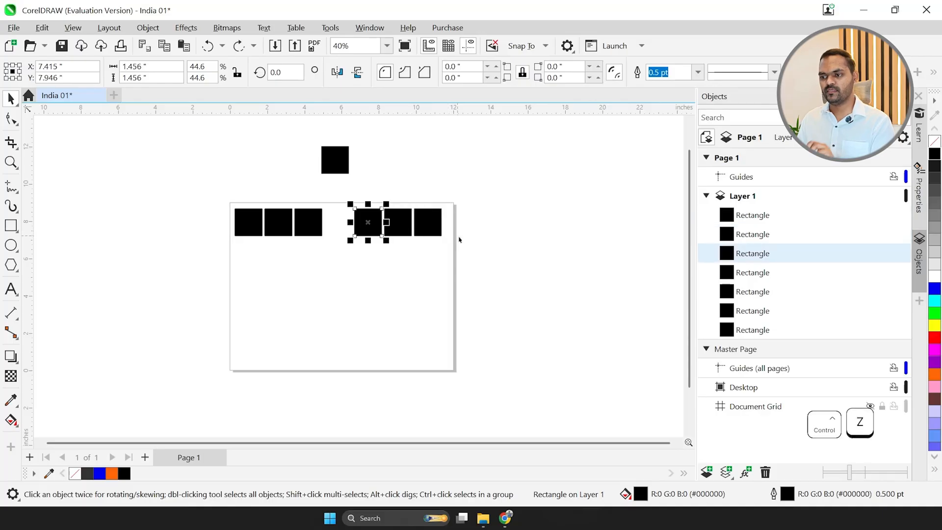
{"action": "left_click_drag", "start_coordinate": [478, 260], "coordinate": [156, 157]}
{"action": "key", "text": "ctrl+g"}
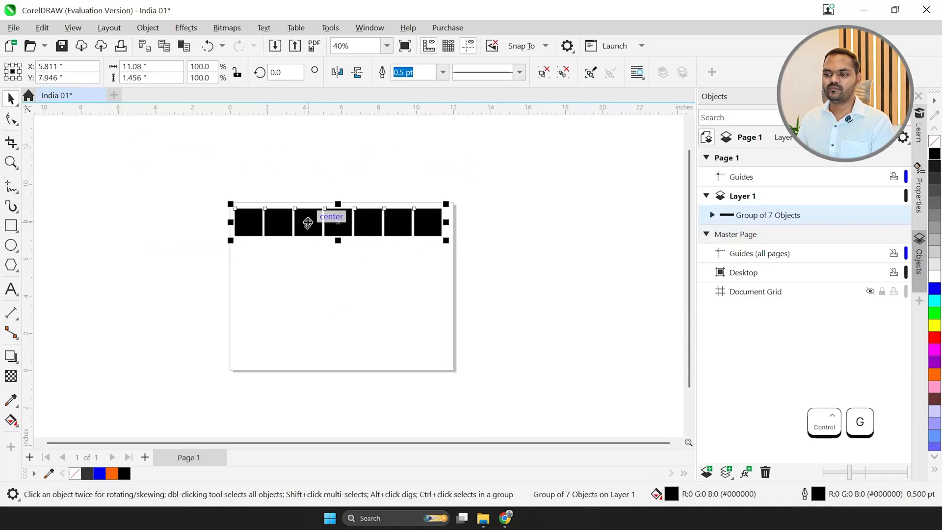
Place a copy of the grouped row straight below the original, centred at about Y 6.37 inches.
{"action": "left_click_drag", "start_coordinate": [309, 227], "coordinate": [309, 251]}
{"action": "right_click", "coordinate": [309, 252]}
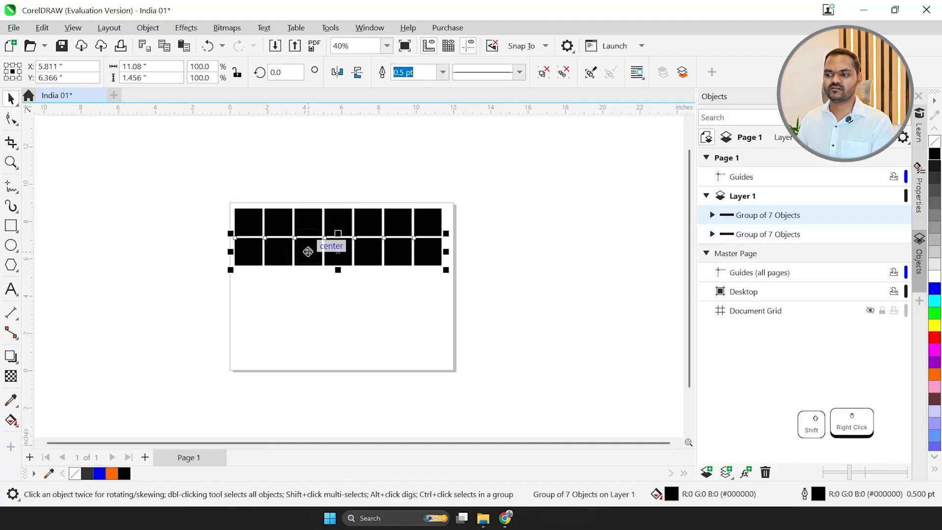
{"action": "scroll", "coordinate": [309, 299], "scroll_direction": "up", "scroll_amount": 1}
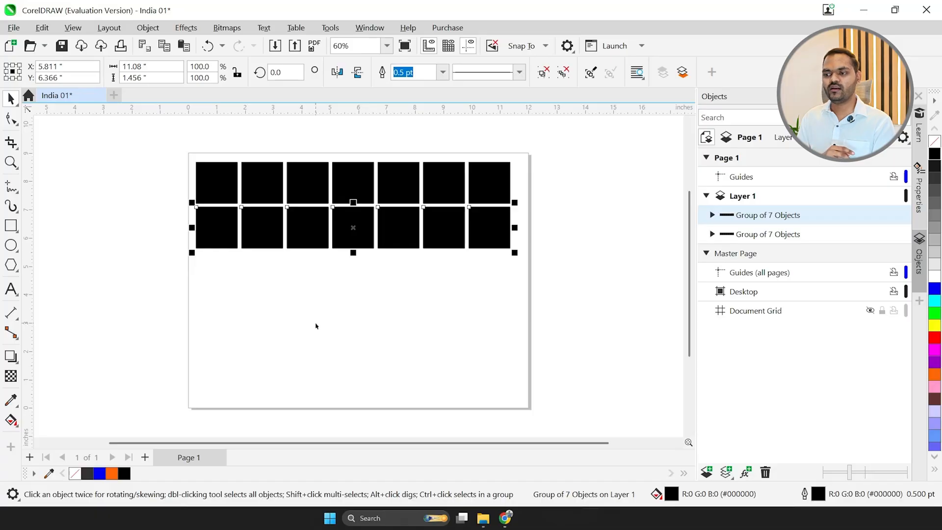
Repeat the row duplication five times downward to make a seven-by-seven grid of black squares.
{"action": "key", "text": "ctrl+r"}
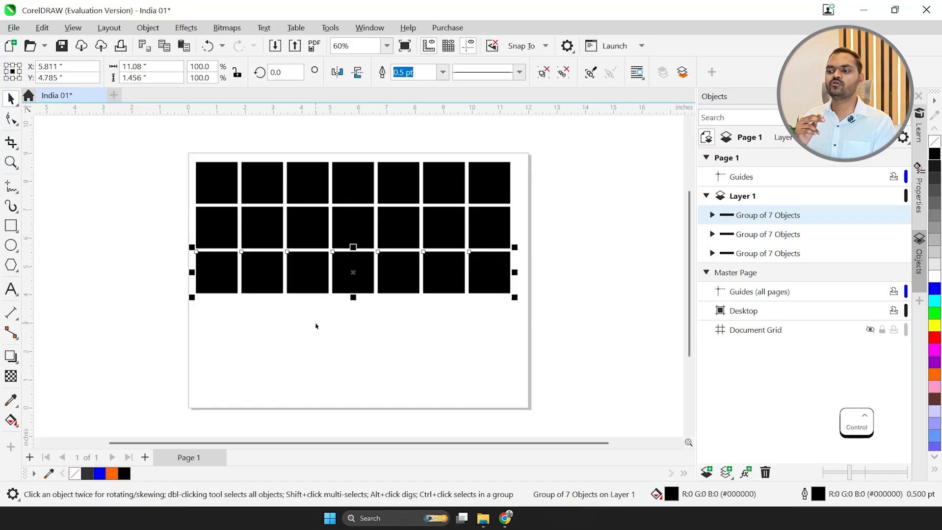
{"action": "scroll", "coordinate": [315, 326], "scroll_direction": "down", "scroll_amount": 2}
{"action": "scroll", "coordinate": [288, 332], "scroll_direction": "up", "scroll_amount": 1}
{"action": "key", "text": "ctrl+r"}
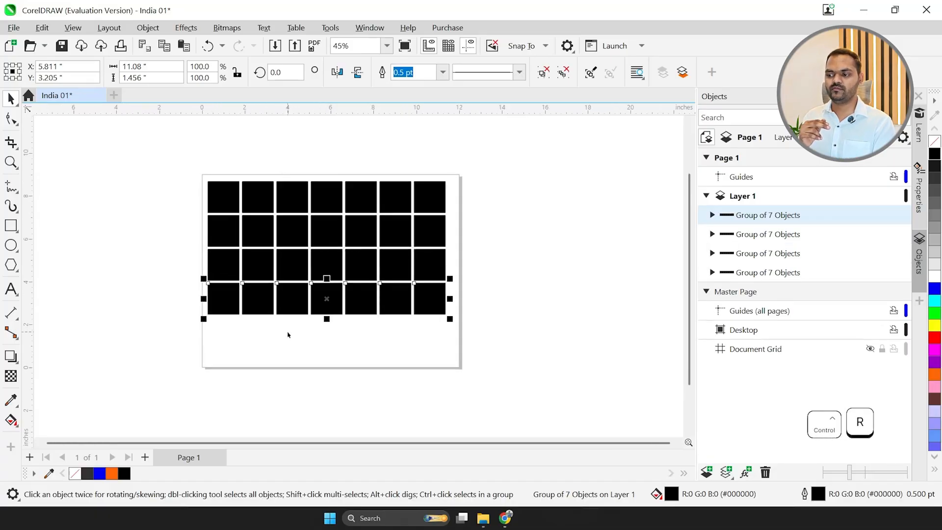
{"action": "key", "text": "ctrl+r"}
{"action": "key", "text": "ctrl+r"}
{"action": "scroll", "coordinate": [314, 284], "scroll_direction": "down", "scroll_amount": 2}
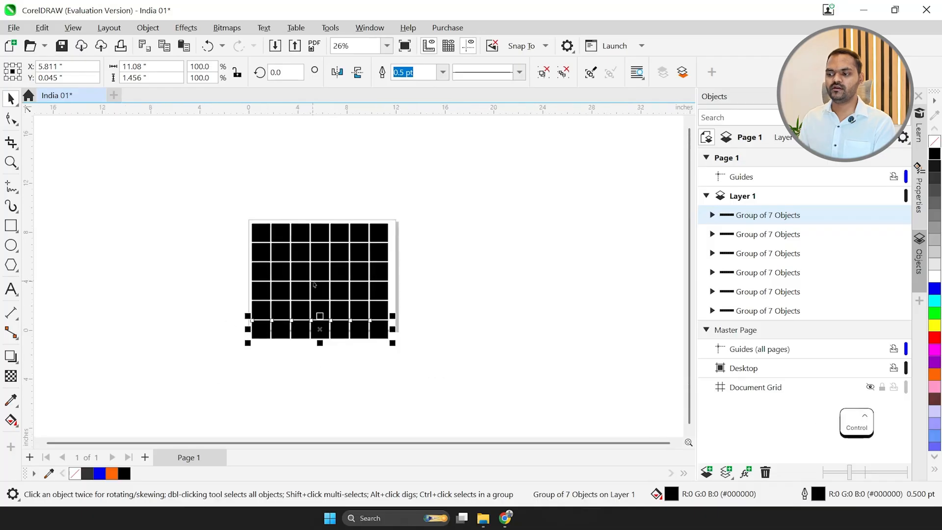
{"action": "key", "text": "ctrl+r"}
{"action": "scroll", "coordinate": [343, 319], "scroll_direction": "down", "scroll_amount": 1}
{"action": "left_click", "coordinate": [428, 366]}
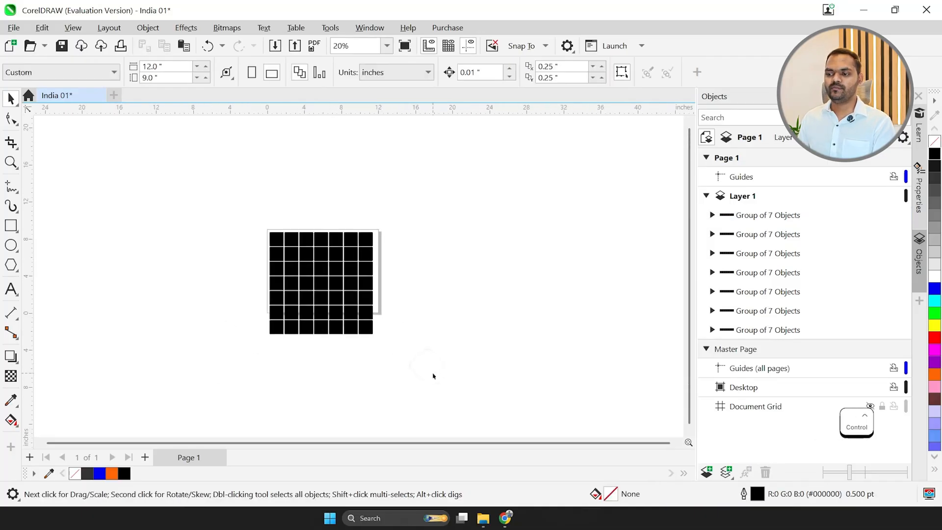
Select all seven grouped rows and move them off the page to its right, centred at about X 22.3, Y 4.4 inches.
{"action": "left_click_drag", "start_coordinate": [433, 376], "coordinate": [255, 205]}
{"action": "left_click_drag", "start_coordinate": [337, 248], "coordinate": [486, 257]}
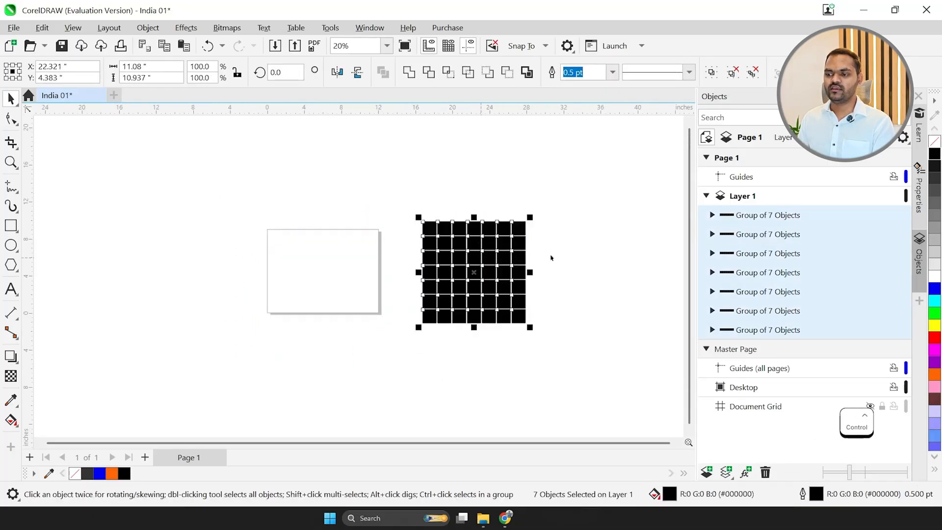
{"action": "scroll", "coordinate": [561, 278], "scroll_direction": "up", "scroll_amount": 3}
{"action": "scroll", "coordinate": [305, 263], "scroll_direction": "down", "scroll_amount": 1}
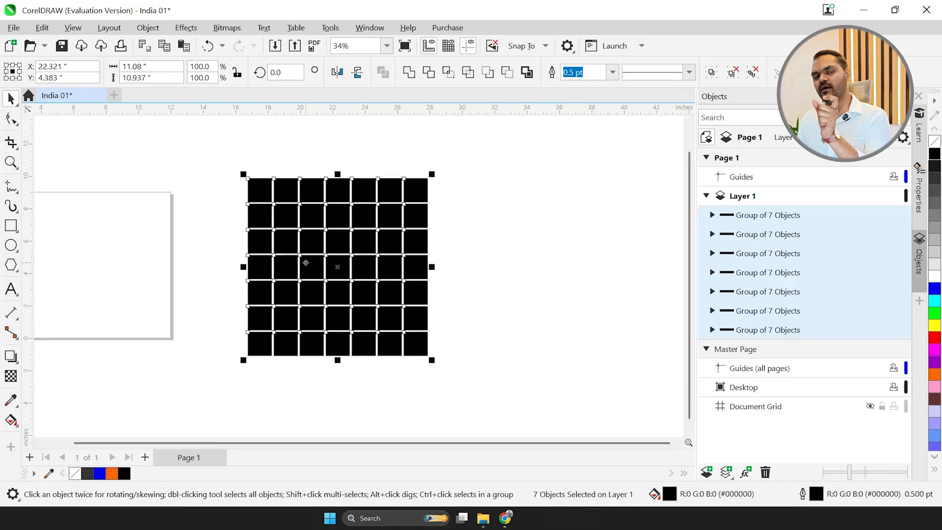
{"action": "scroll", "coordinate": [306, 263], "scroll_direction": "up", "scroll_amount": 2}
{"action": "scroll", "coordinate": [311, 266], "scroll_direction": "down", "scroll_amount": 1}
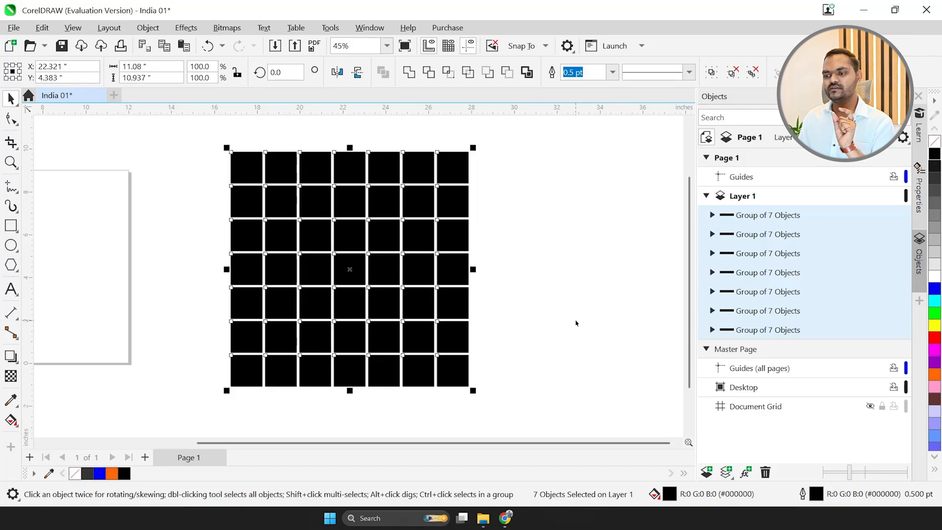
{"action": "scroll", "coordinate": [458, 246], "scroll_direction": "down", "scroll_amount": 2}
{"action": "left_click_drag", "start_coordinate": [395, 237], "coordinate": [198, 240]}
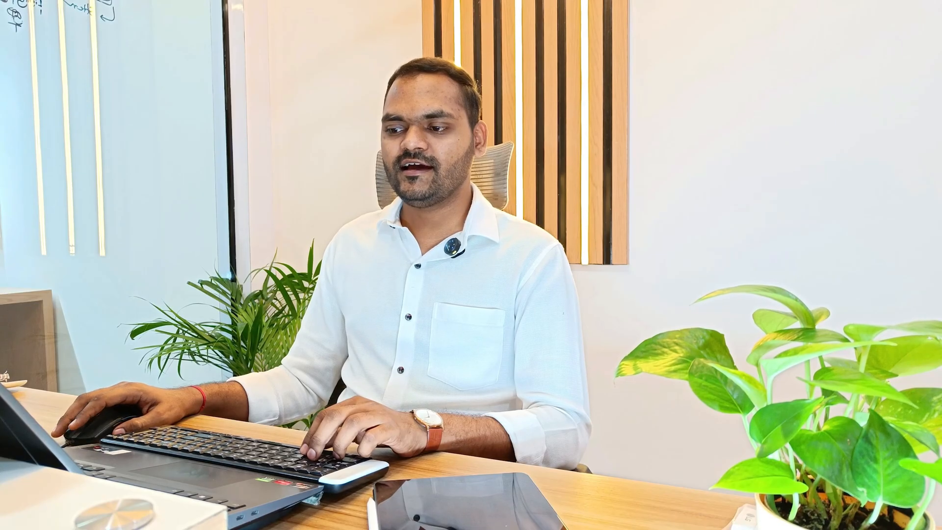